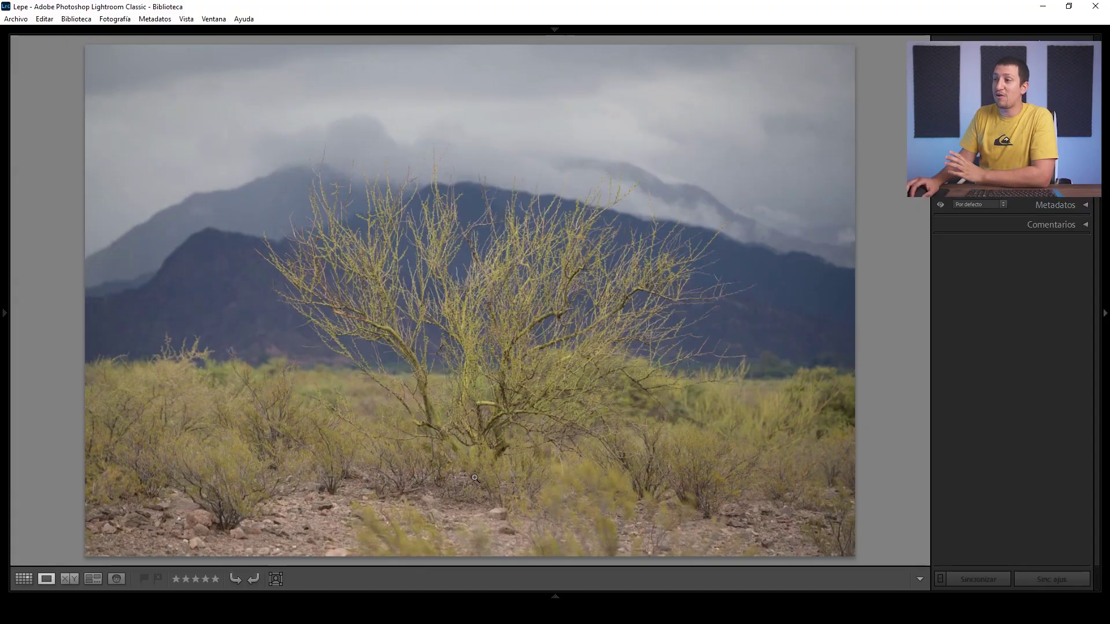
# Step: Check the bushes' sharpness at 1:1 zoom, then return to the whole-photo view
pyautogui.click(384, 453)
pyautogui.moveTo(384, 453); pyautogui.dragTo(469, 354)
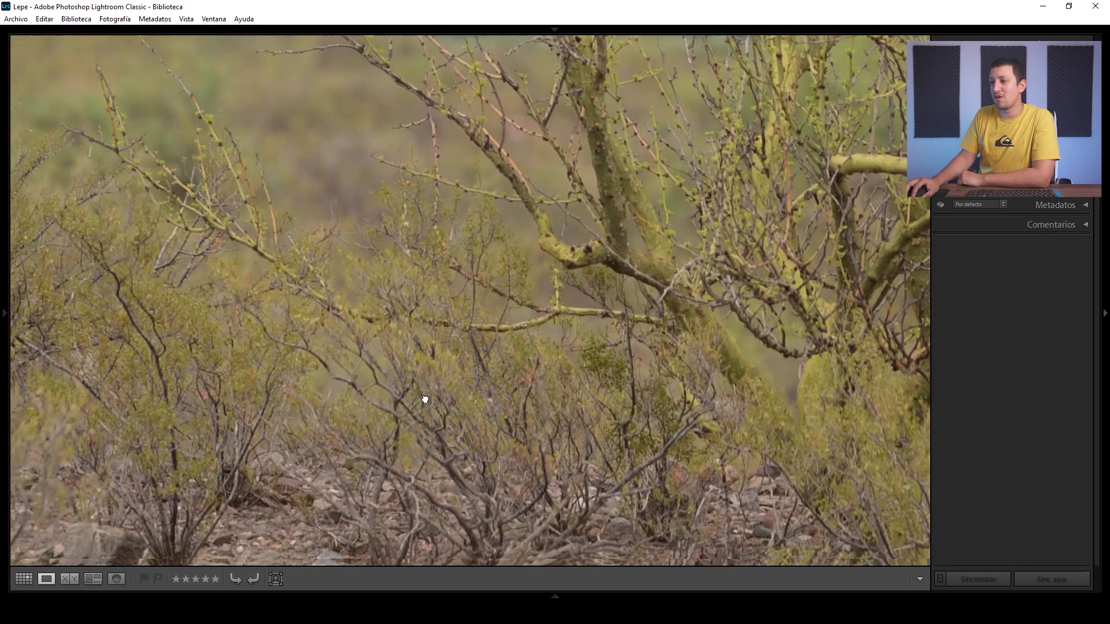
pyautogui.moveTo(259, 387); pyautogui.dragTo(495, 409)
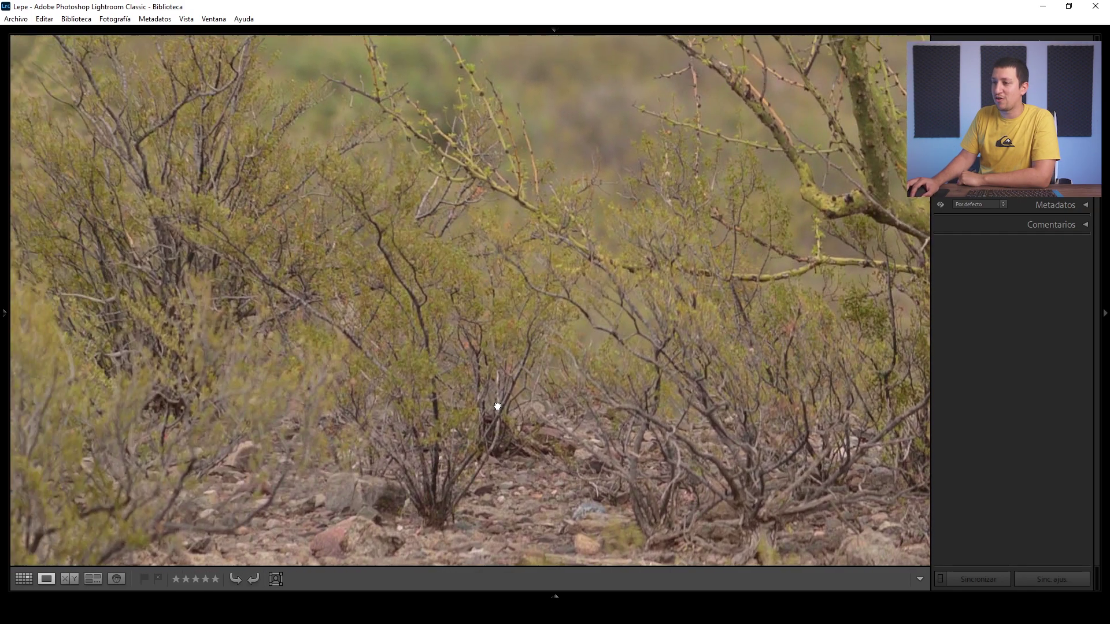
pyautogui.moveTo(297, 396); pyautogui.dragTo(549, 438)
pyautogui.moveTo(331, 291)
pyautogui.mouseDown()
pyautogui.moveTo(682, 335)
pyautogui.moveTo(503, 349)
pyautogui.mouseUp()
pyautogui.click(573, 366)
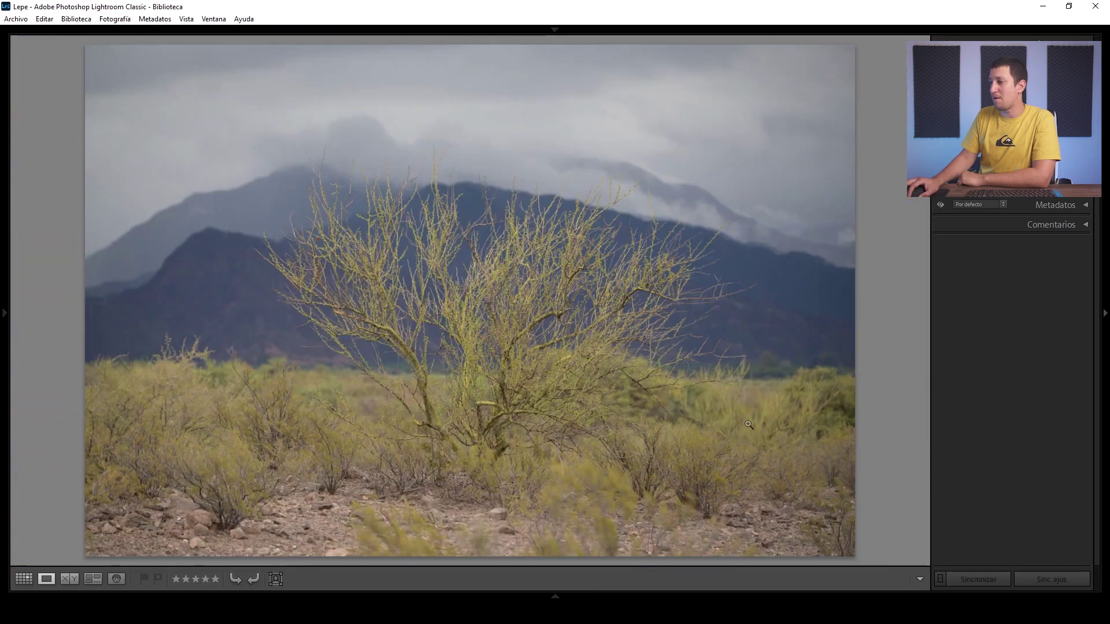
# Step: Check the ground and lower edge at 1:1 zoom, then return to Fit
pyautogui.click(828, 482)
pyautogui.moveTo(825, 483)
pyautogui.mouseDown()
pyautogui.moveTo(795, 439)
pyautogui.moveTo(786, 290)
pyautogui.moveTo(741, 329)
pyautogui.mouseUp()
pyautogui.moveTo(659, 453); pyautogui.dragTo(647, 367)
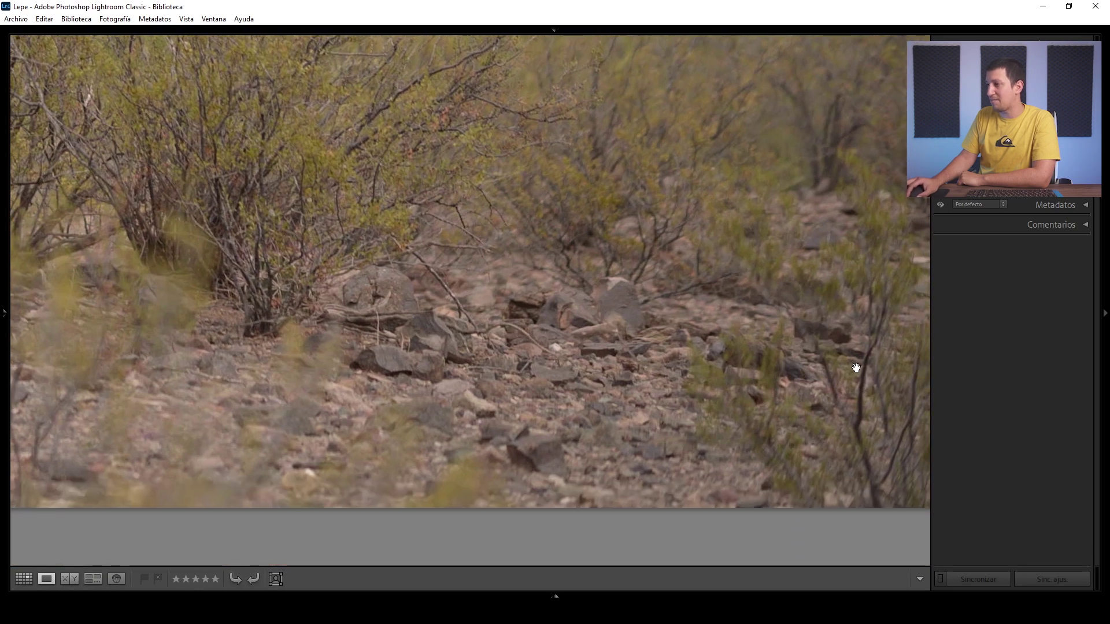
pyautogui.moveTo(496, 300); pyautogui.dragTo(920, 416)
pyautogui.moveTo(601, 358)
pyautogui.mouseDown()
pyautogui.moveTo(850, 409)
pyautogui.moveTo(546, 321)
pyautogui.mouseUp()
pyautogui.click(546, 321)
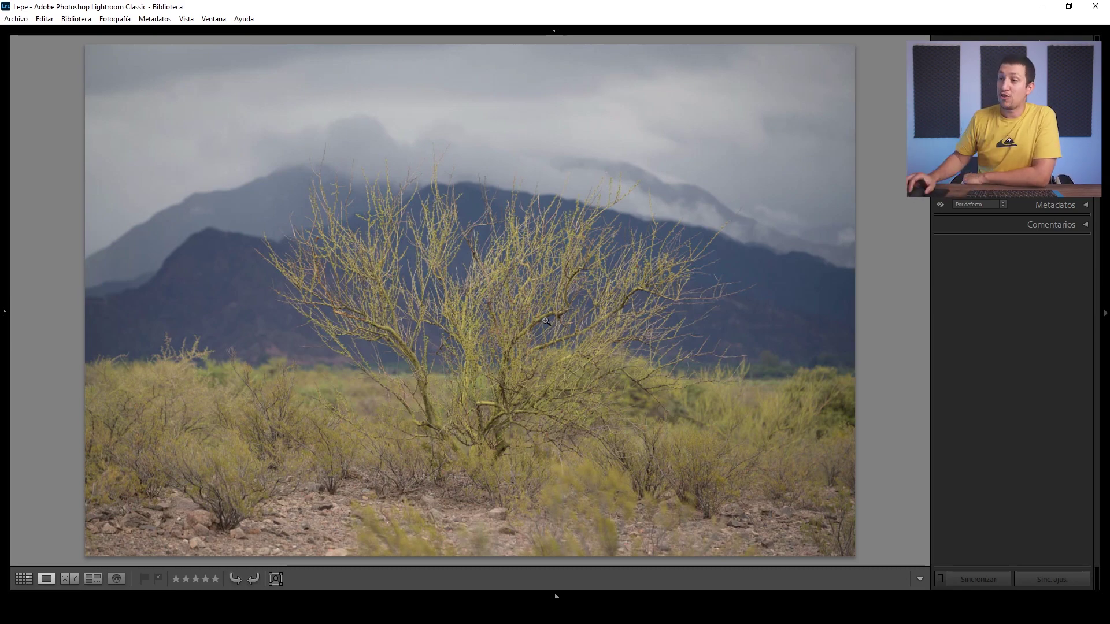
# Step: Inspect the tree branches and mountain ridge at full size, then return to Fit
pyautogui.click(224, 226)
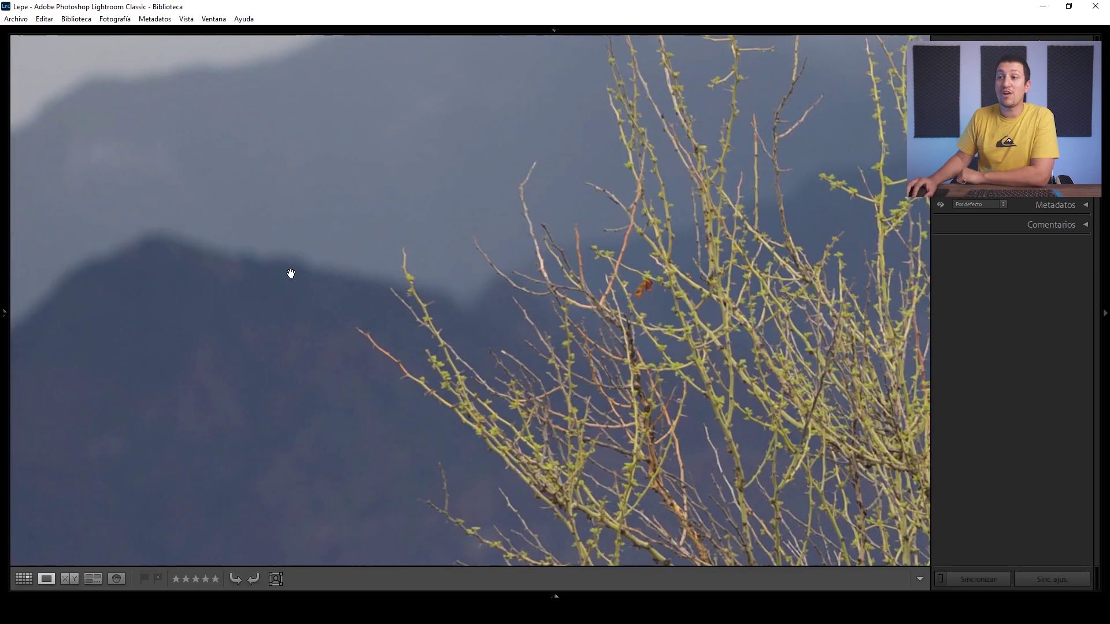
pyautogui.moveTo(231, 190); pyautogui.dragTo(373, 387)
pyautogui.moveTo(410, 420); pyautogui.dragTo(241, 228)
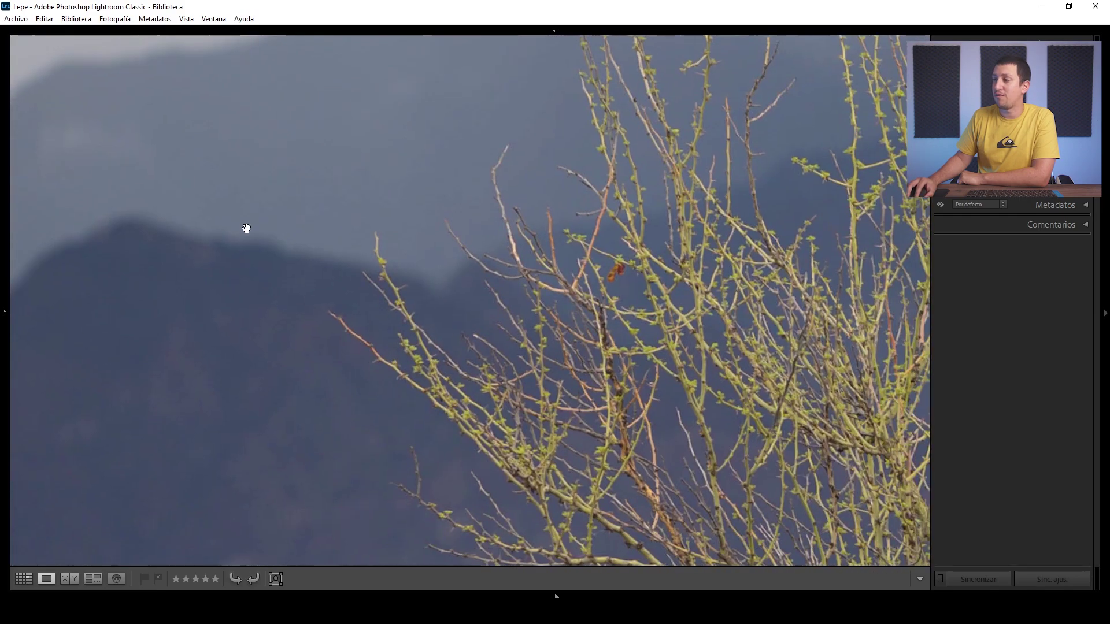
pyautogui.moveTo(668, 438); pyautogui.dragTo(539, 362)
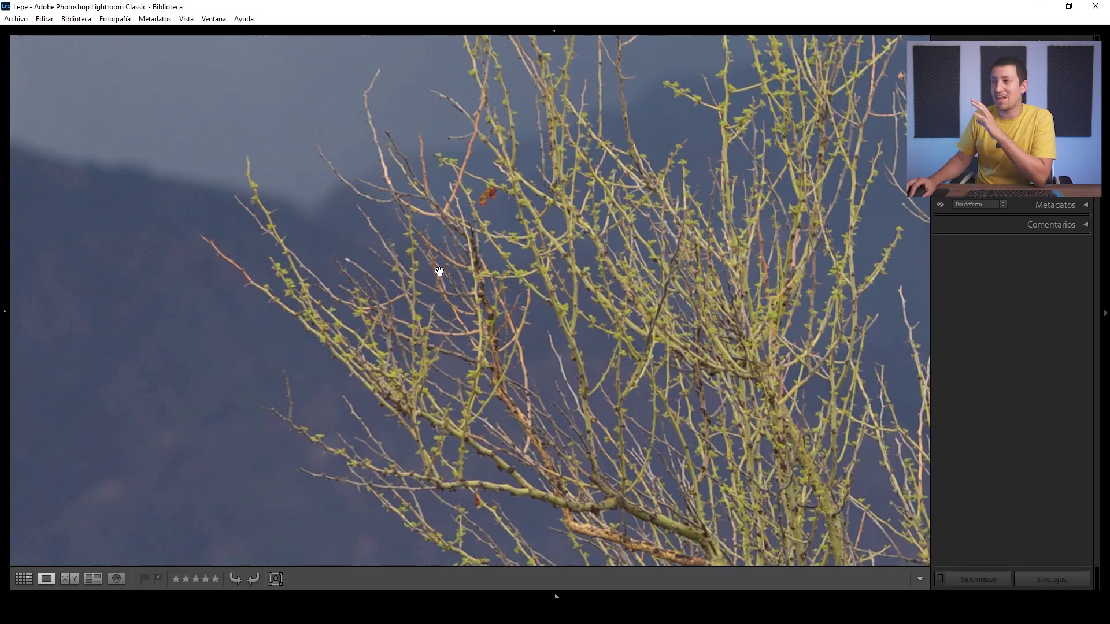
pyautogui.click(197, 332)
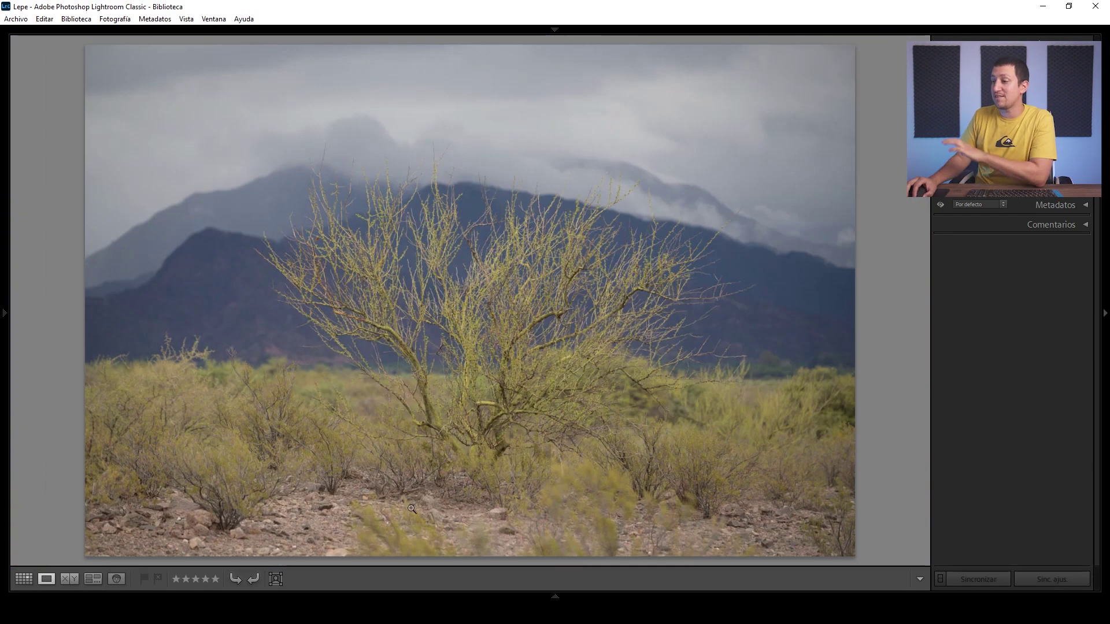
# Step: Inspect the rocky ground at the bottom at 1:1, then return to Fit
pyautogui.click(430, 536)
pyautogui.moveTo(434, 527); pyautogui.dragTo(509, 446)
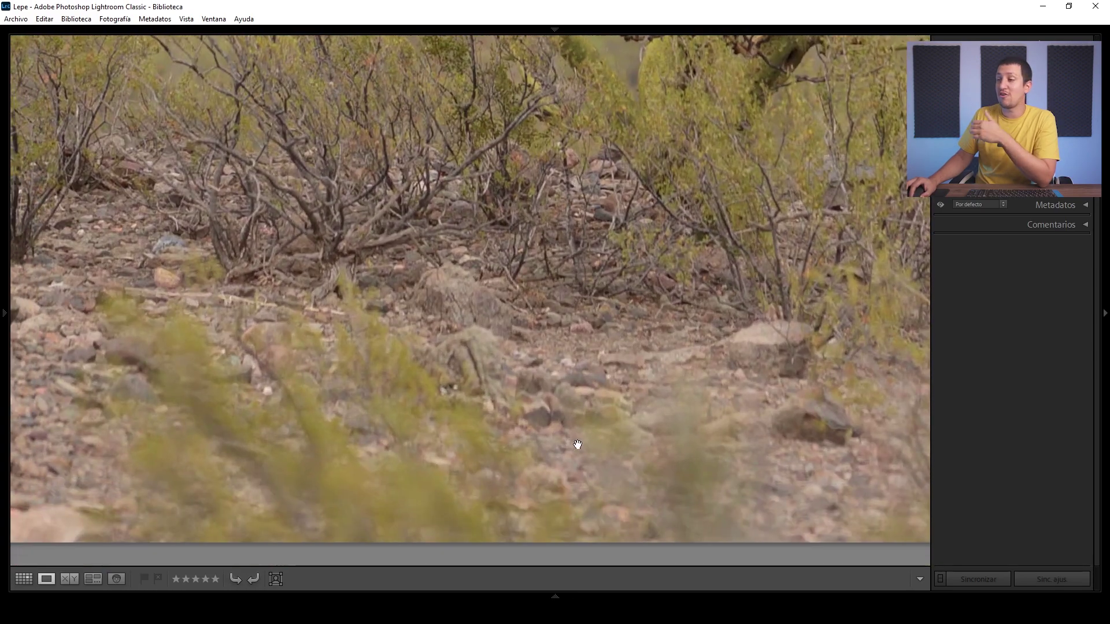
pyautogui.moveTo(723, 489); pyautogui.dragTo(214, 398)
pyautogui.click(326, 339)
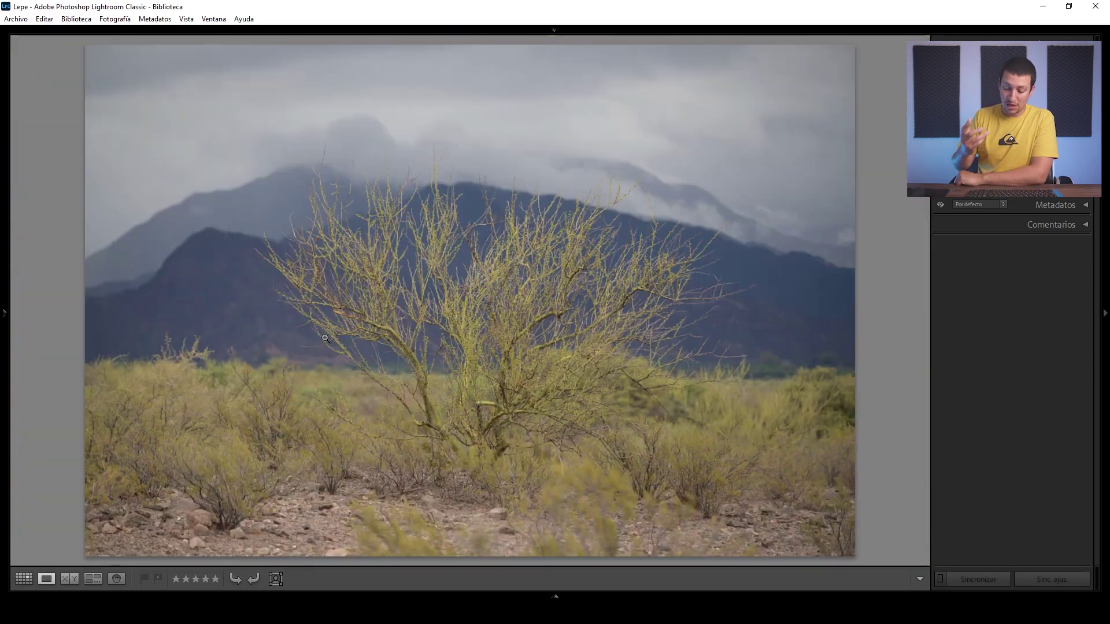
# Step: Move to the red hillside photo and check the tree at 1:1, then advance to the dandelion field
pyautogui.press('Right')
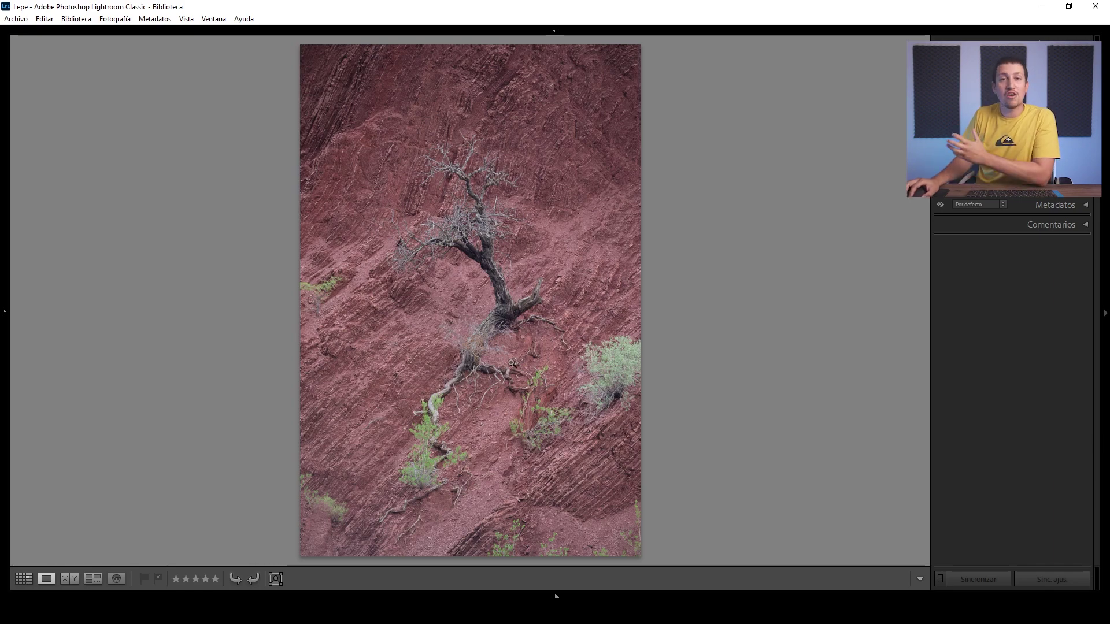
pyautogui.click(455, 352)
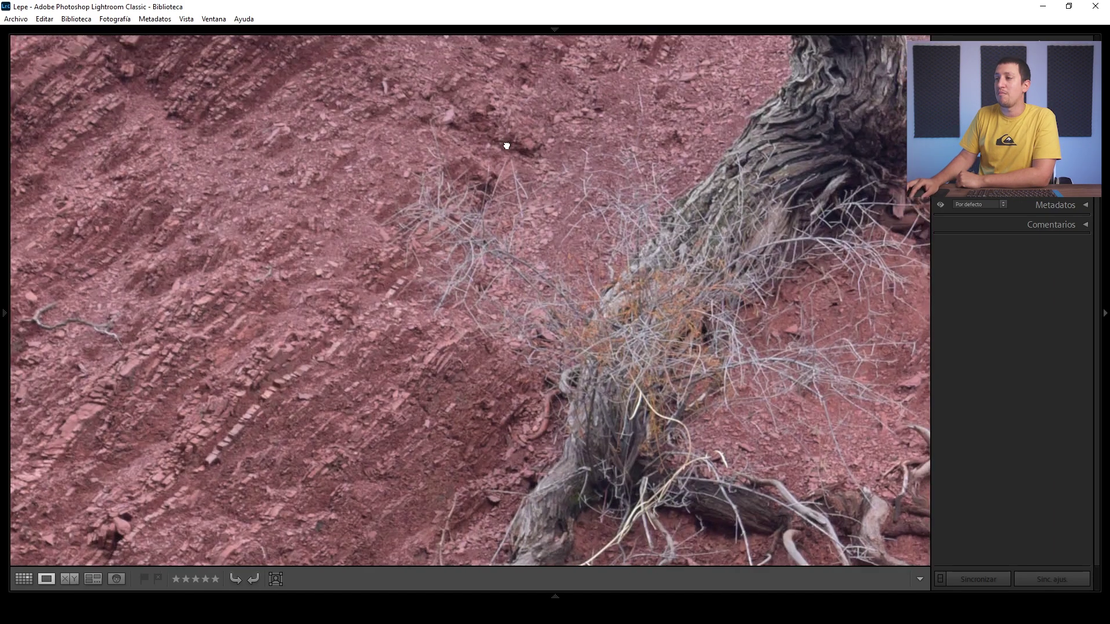
pyautogui.moveTo(432, 168); pyautogui.dragTo(417, 446)
pyautogui.moveTo(511, 119); pyautogui.dragTo(513, 446)
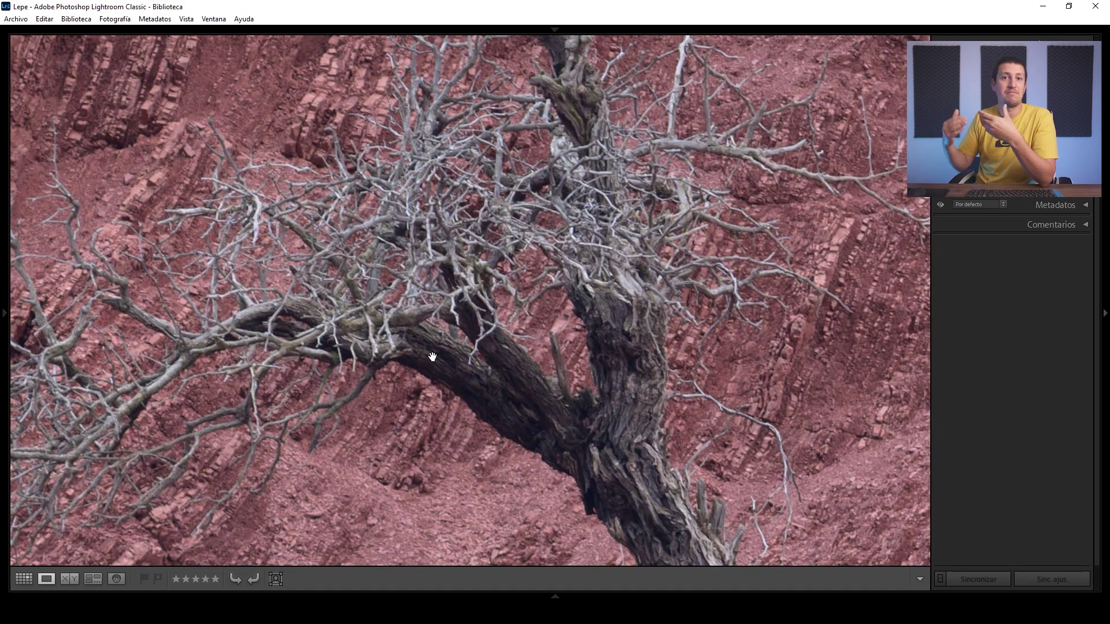
pyautogui.click(429, 357)
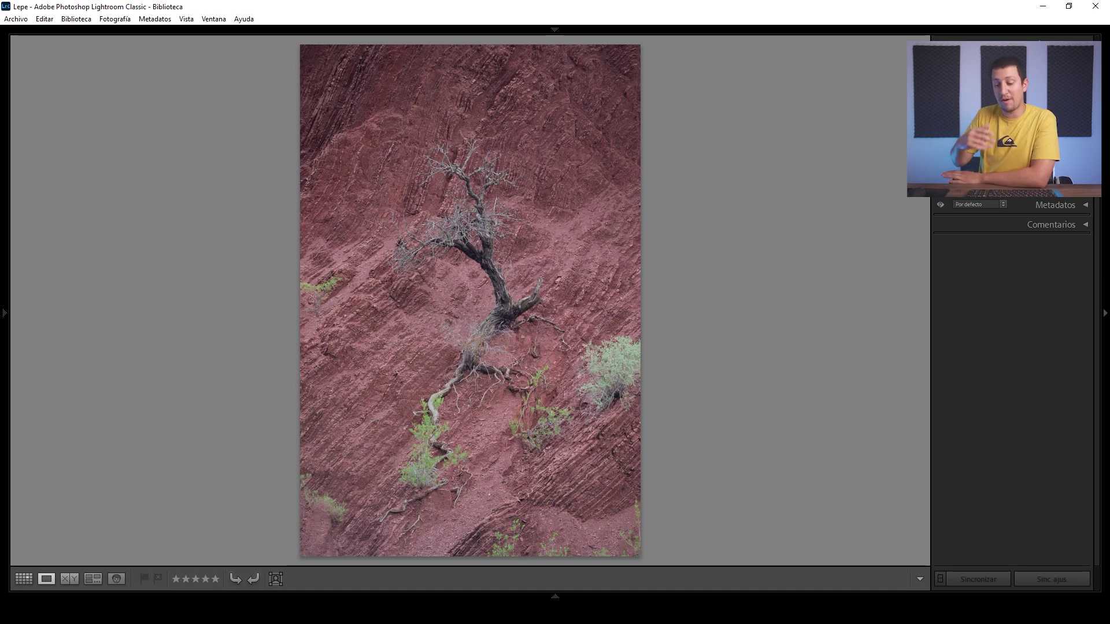
pyautogui.press('Right')
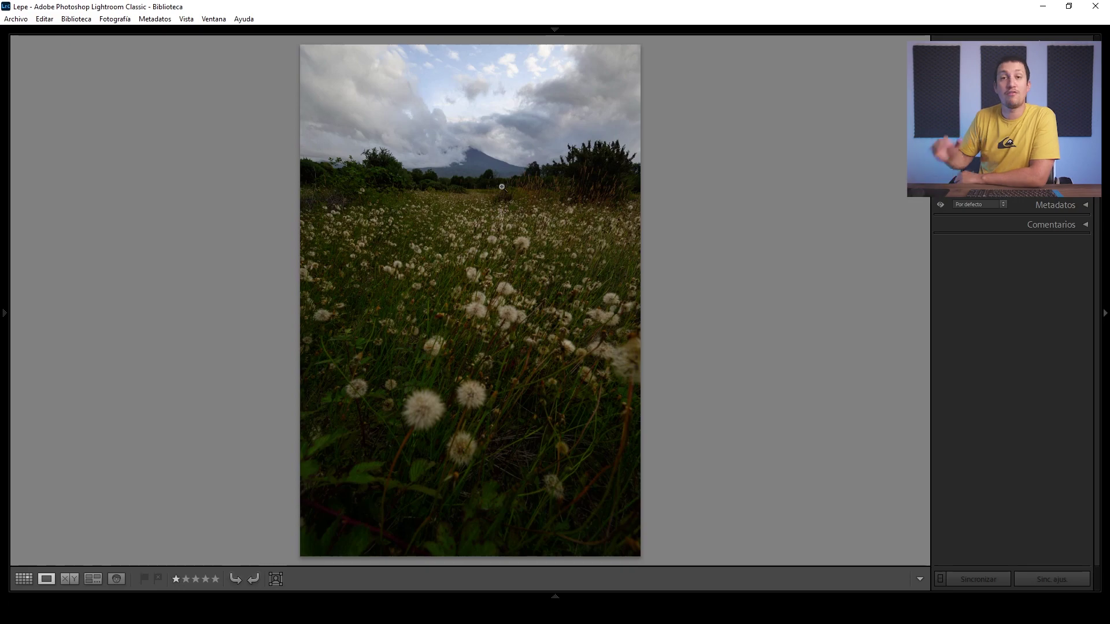
# Step: Check the distant mountain and foreground dandelions at 1:1, returning to Fit each time
pyautogui.click(487, 174)
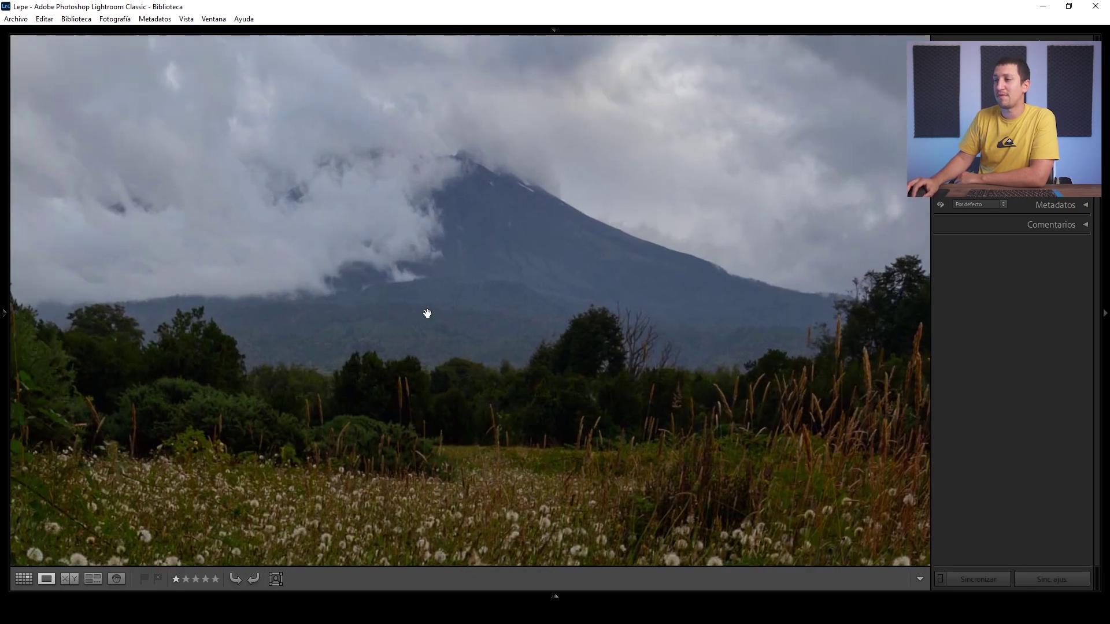
pyautogui.click(428, 314)
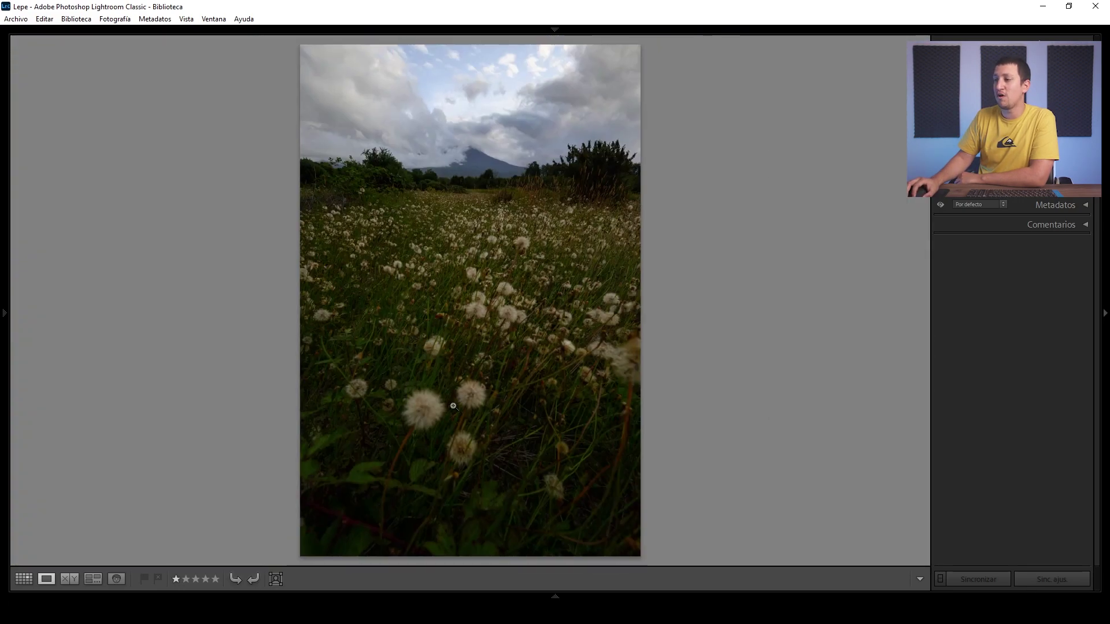
pyautogui.click(456, 283)
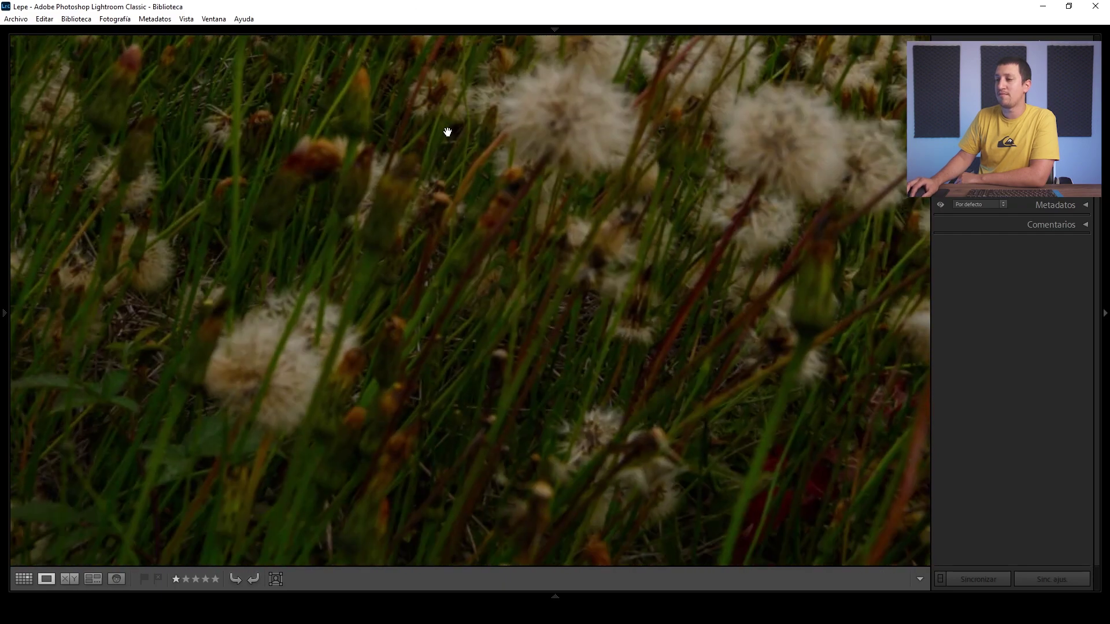
pyautogui.moveTo(453, 307); pyautogui.dragTo(498, 2)
pyautogui.moveTo(476, 304); pyautogui.dragTo(470, 201)
pyautogui.click(472, 201)
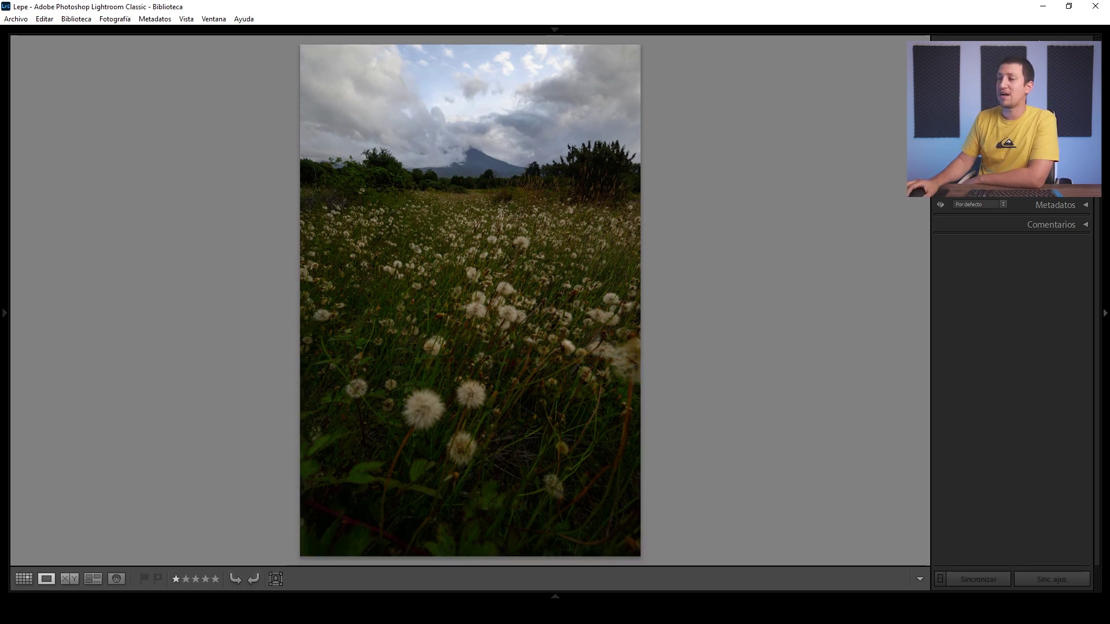
# Step: Show the photo info overlay, return to the previous frame, and inspect its meadow at full size
pyautogui.press('i')
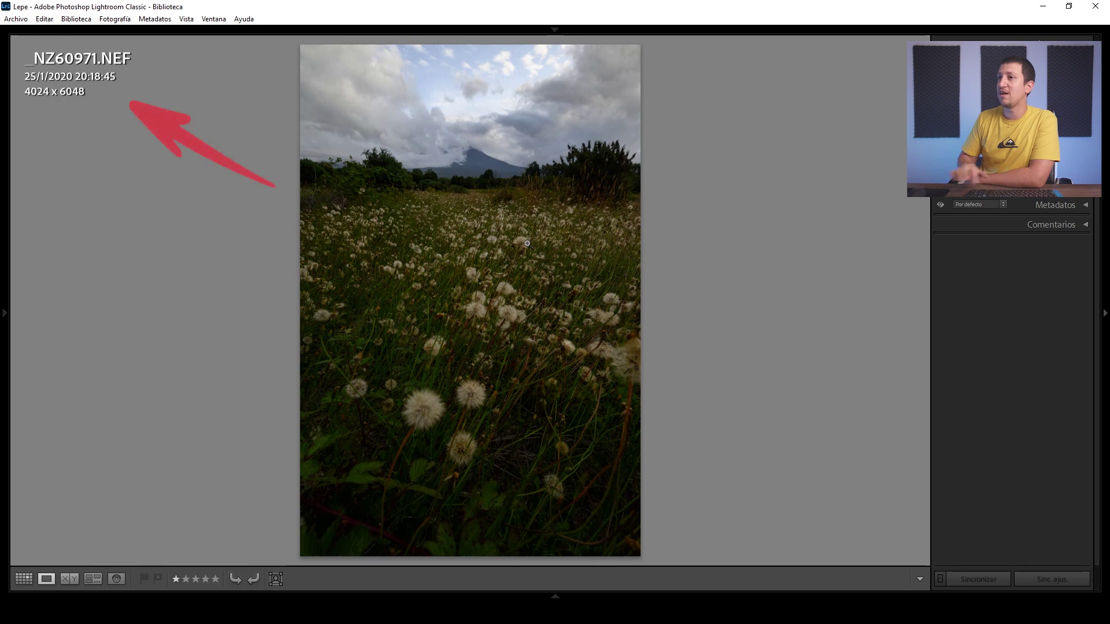
pyautogui.press('Left')
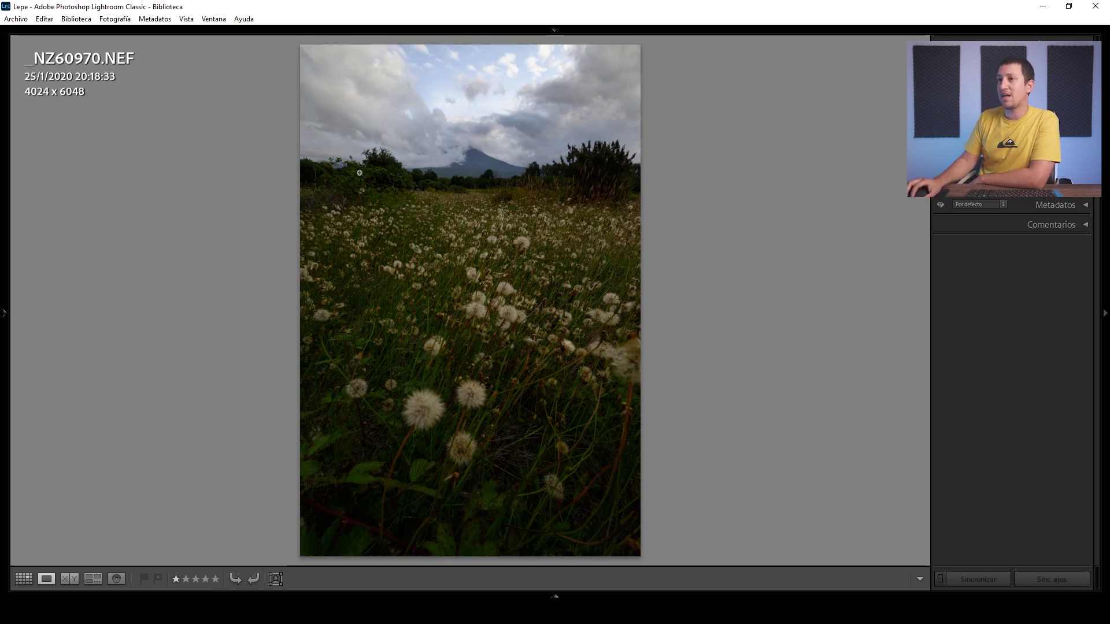
pyautogui.click(460, 266)
pyautogui.moveTo(471, 198)
pyautogui.mouseDown()
pyautogui.moveTo(528, 258)
pyautogui.moveTo(505, 179)
pyautogui.moveTo(513, 310)
pyautogui.moveTo(475, 160)
pyautogui.mouseUp()
pyautogui.click(475, 160)
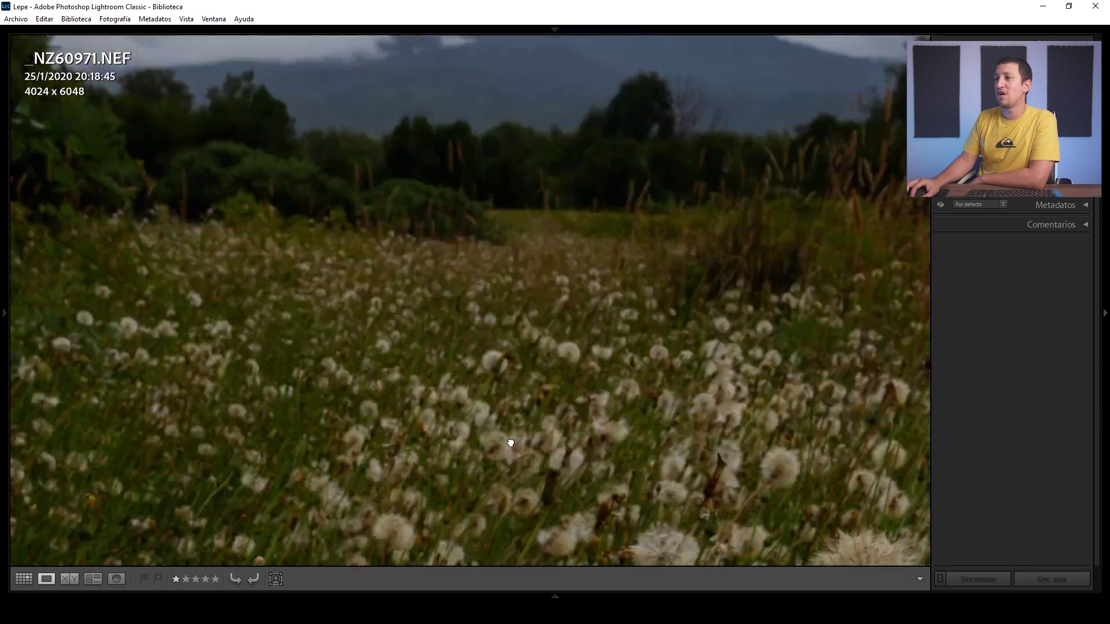
pyautogui.click(434, 312)
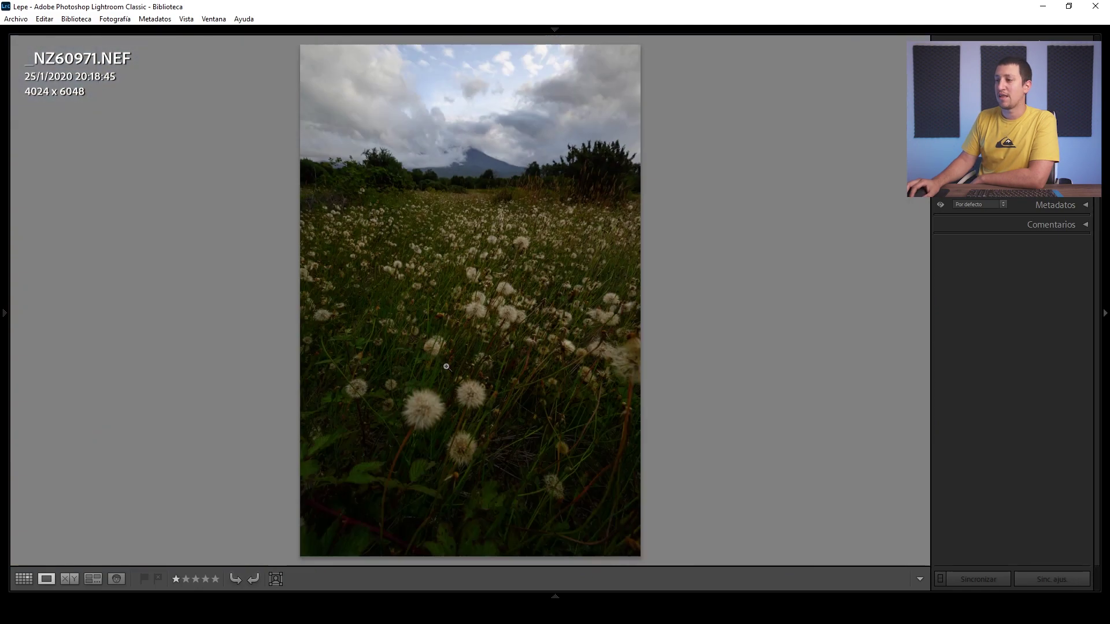
# Step: Check dandelion focus up close across consecutive frames, including the lower dandelion and orange bud
pyautogui.click(447, 415)
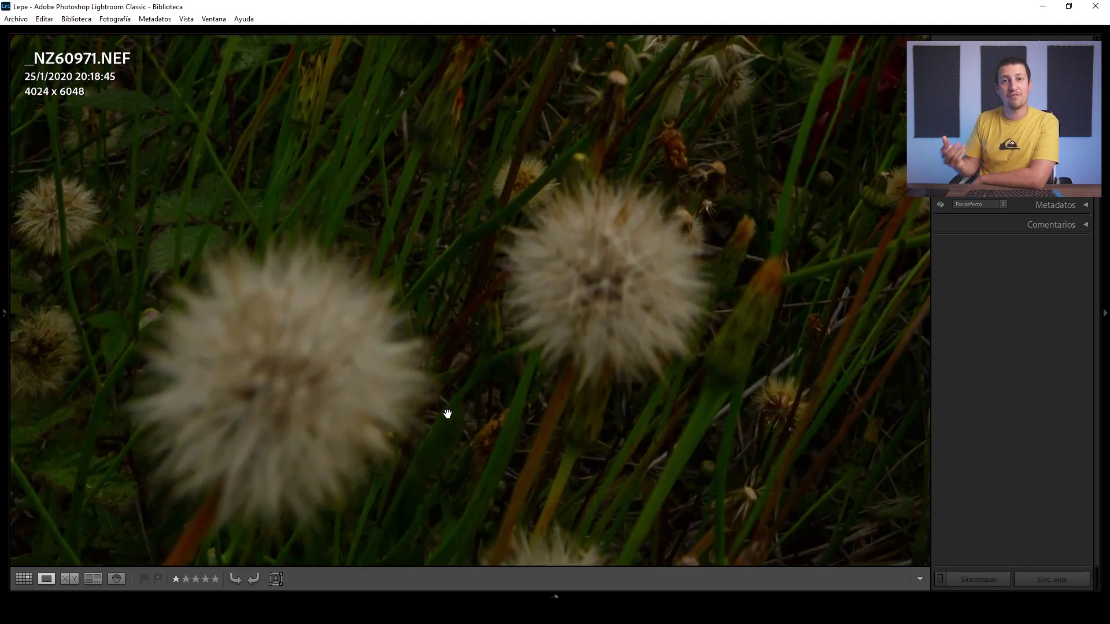
pyautogui.moveTo(448, 414); pyautogui.dragTo(454, 354)
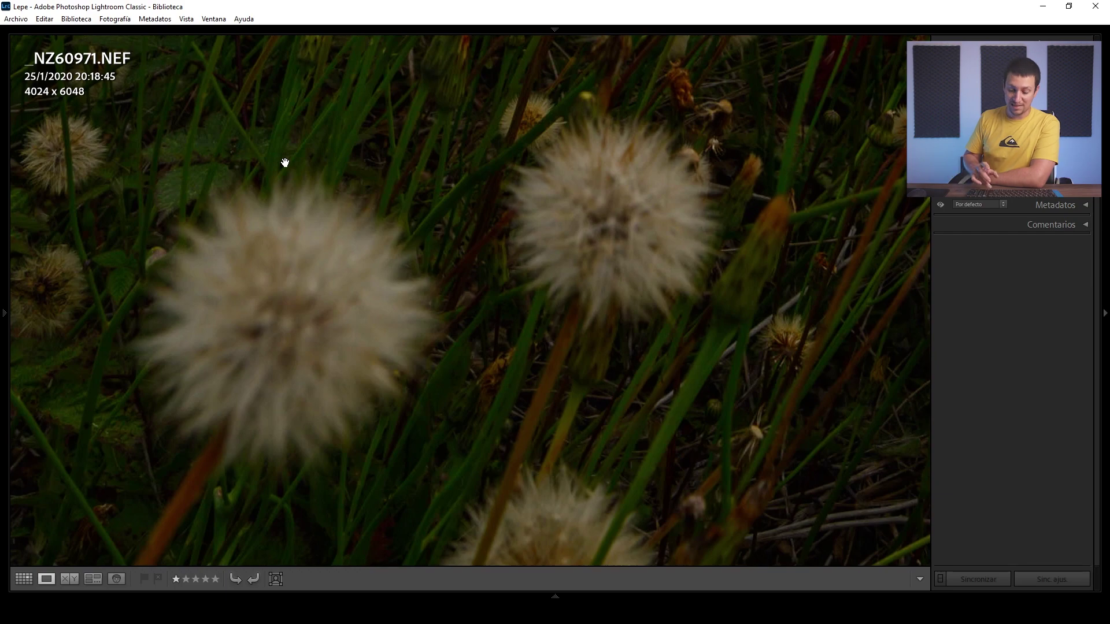
pyautogui.press('Right')
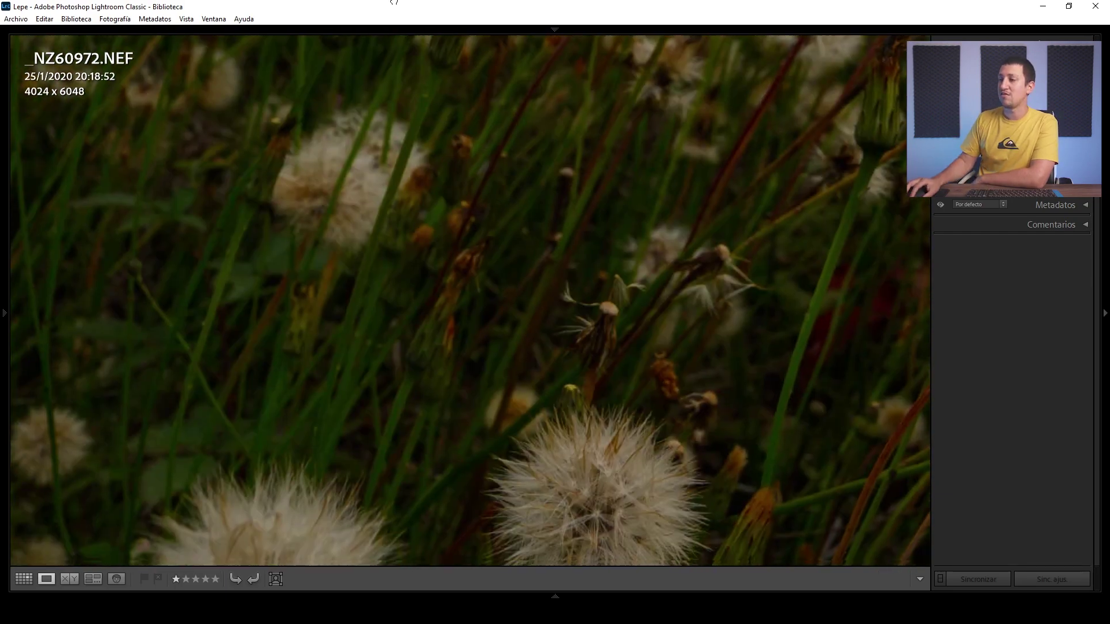
pyautogui.moveTo(314, 171); pyautogui.dragTo(450, 163)
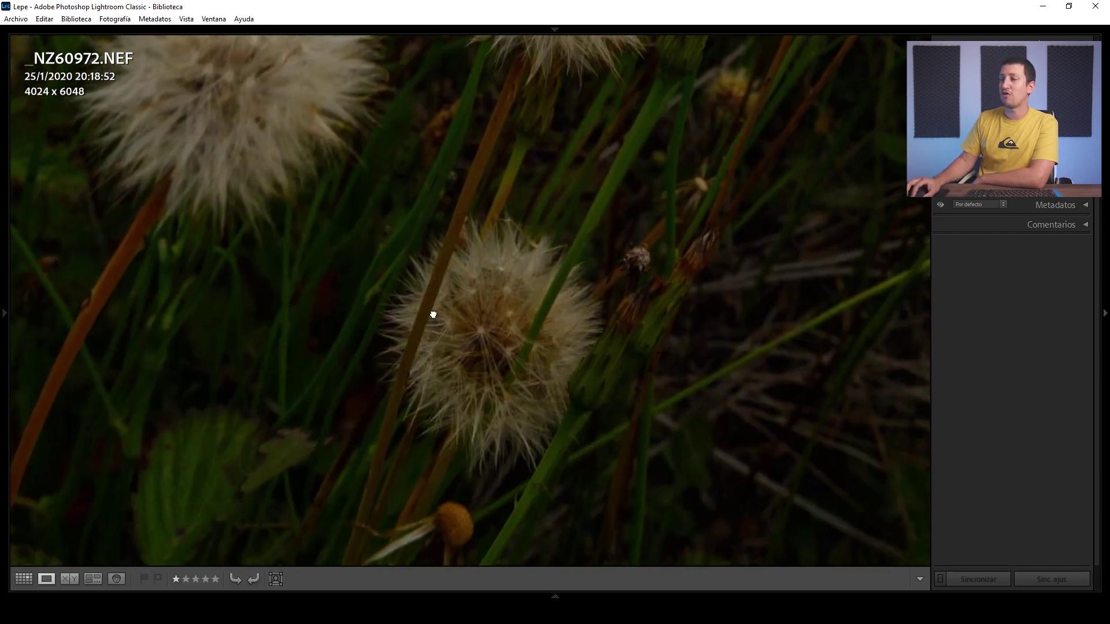
pyautogui.moveTo(431, 315)
pyautogui.mouseDown()
pyautogui.moveTo(432, 171)
pyautogui.moveTo(412, 361)
pyautogui.moveTo(436, 201)
pyautogui.moveTo(451, 216)
pyautogui.moveTo(451, 513)
pyautogui.moveTo(459, 421)
pyautogui.moveTo(518, 179)
pyautogui.moveTo(522, 238)
pyautogui.moveTo(448, 341)
pyautogui.mouseUp()
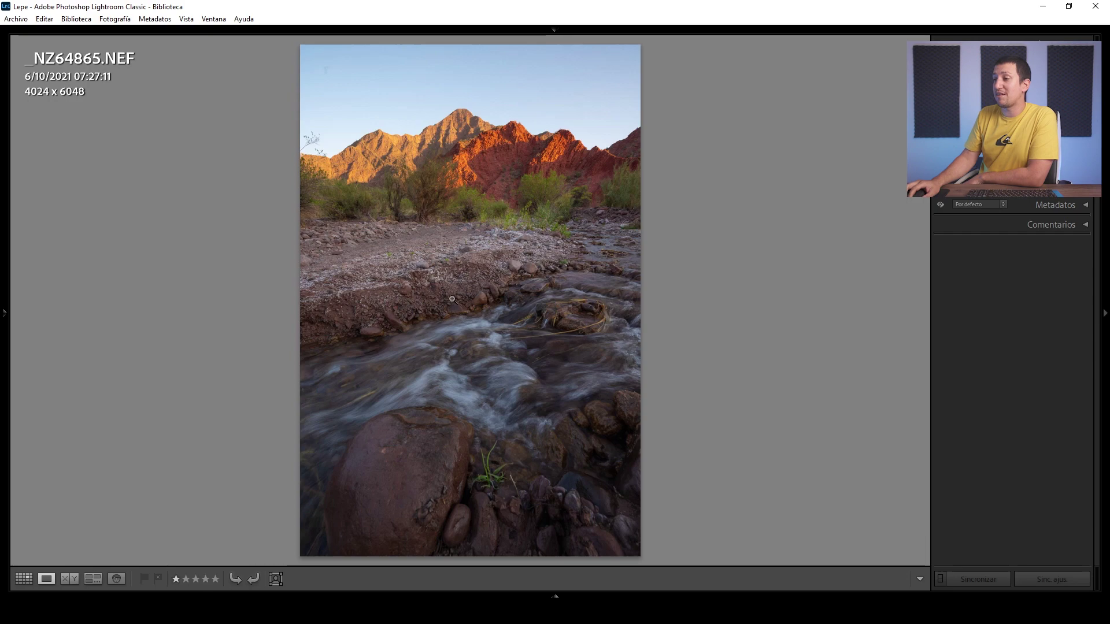
# Step: Check the mountains on _NZ64865 and rocks and water on _NZ64866 at 1:1 zoom
pyautogui.click(466, 145)
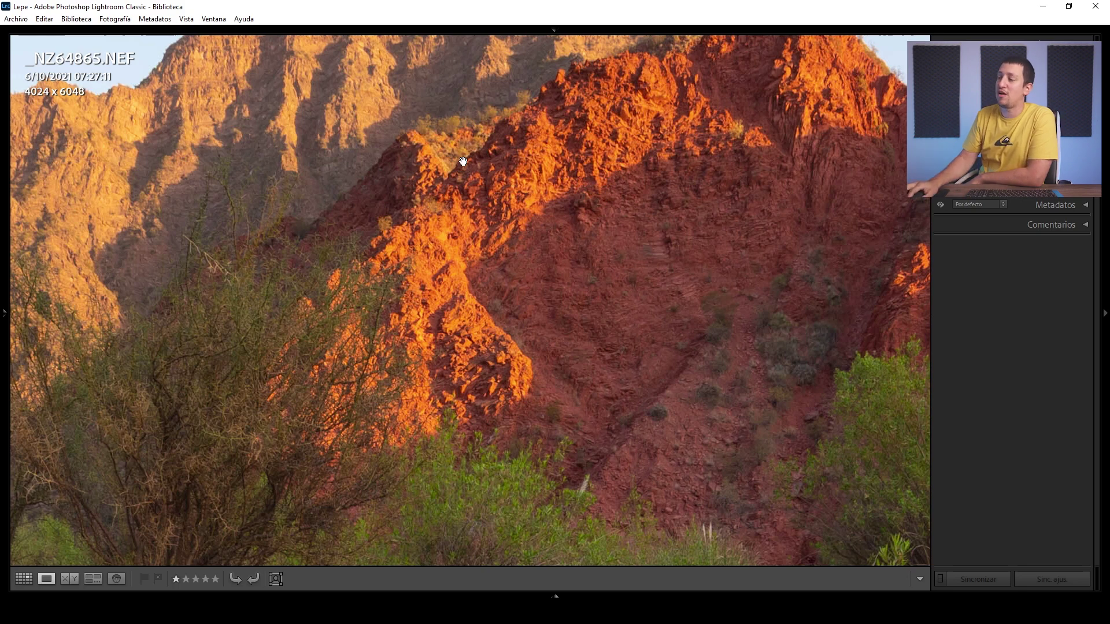
pyautogui.moveTo(466, 145); pyautogui.dragTo(459, 327)
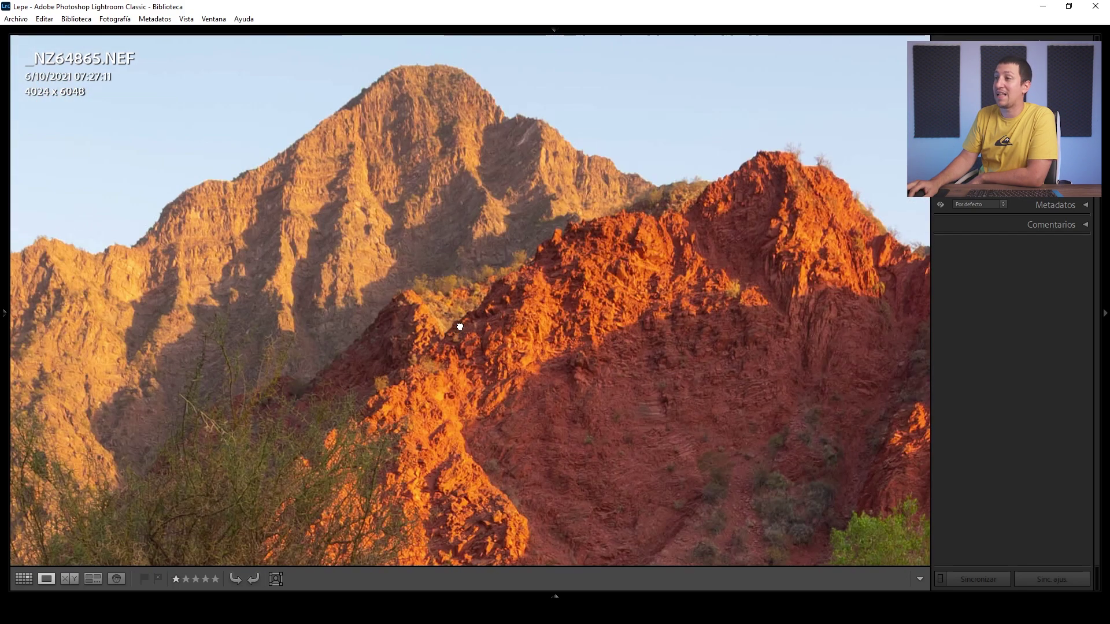
pyautogui.click(524, 317)
pyautogui.moveTo(512, 446)
pyautogui.mouseDown()
pyautogui.moveTo(453, 438)
pyautogui.moveTo(617, 255)
pyautogui.moveTo(518, 233)
pyautogui.mouseUp()
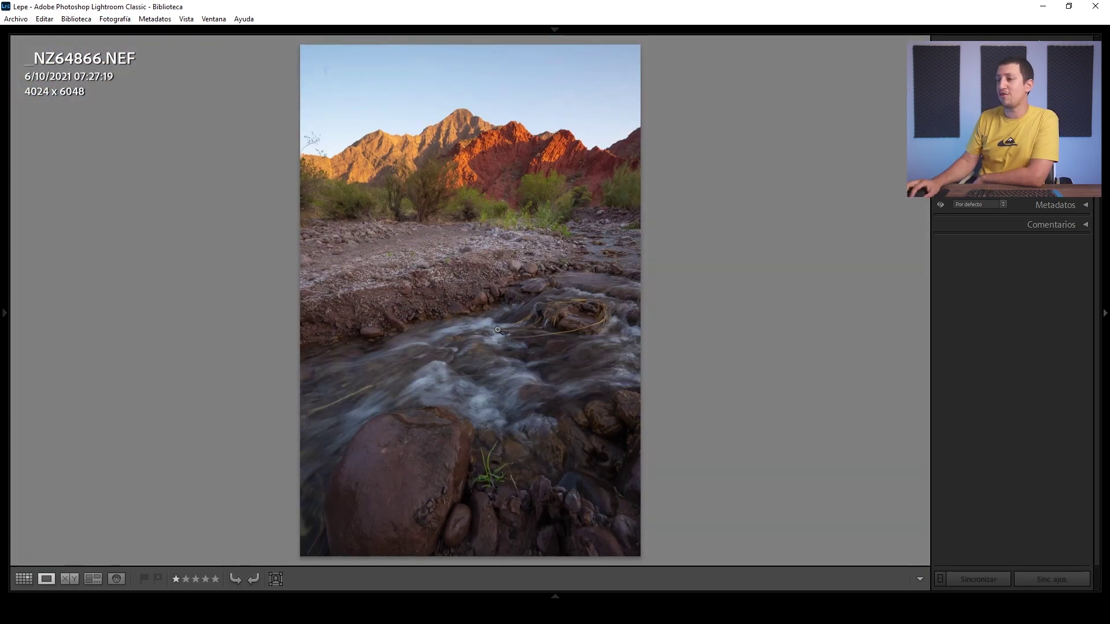
pyautogui.moveTo(426, 436); pyautogui.dragTo(407, 271)
pyautogui.moveTo(510, 305); pyautogui.dragTo(507, 307)
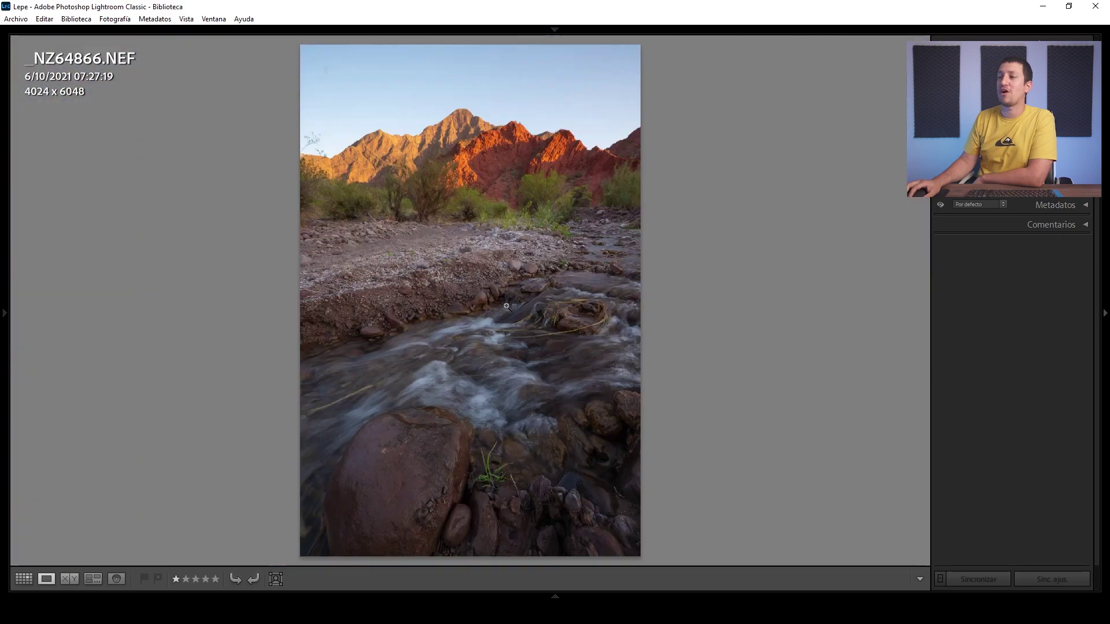
# Step: In Grid view, select _NZ64865 and _NZ64866 and send them to Photoshop as layers
pyautogui.press('g')
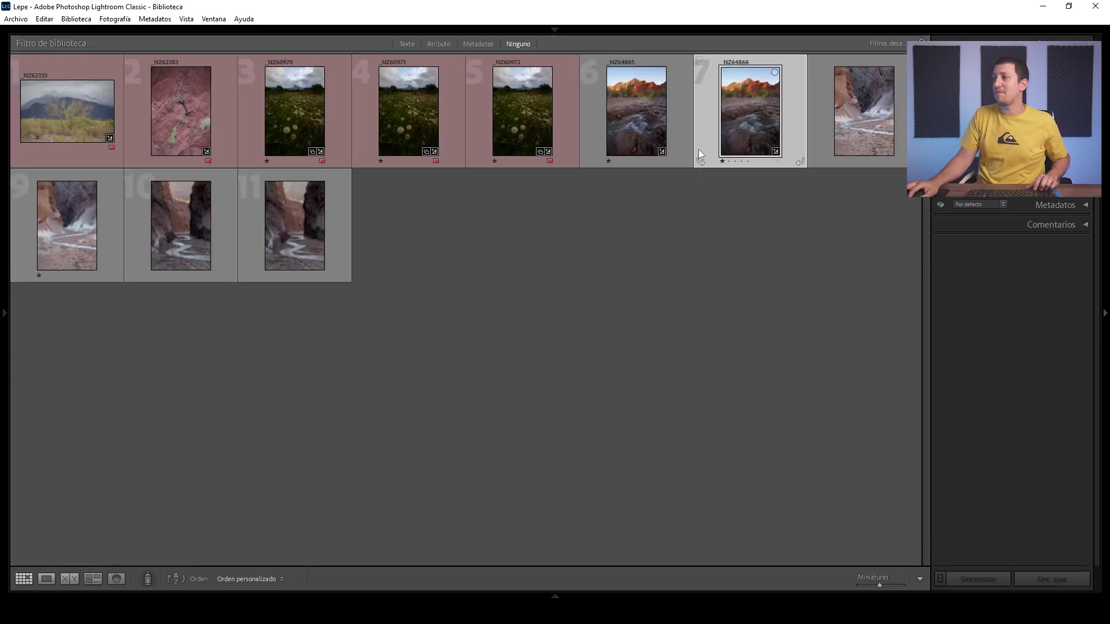
pyautogui.click(645, 119)
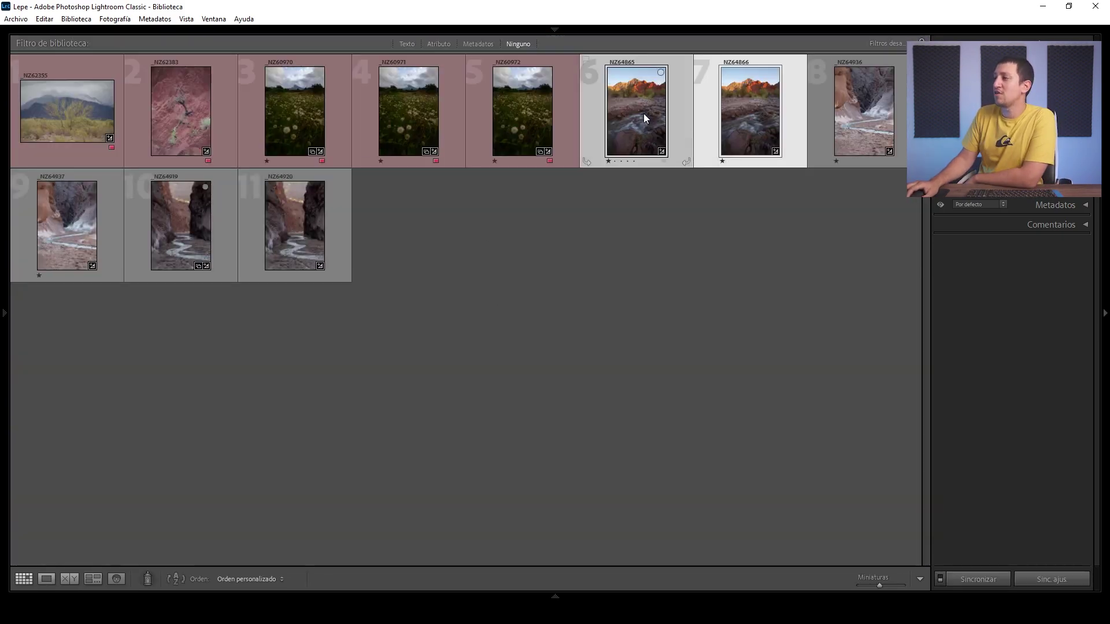
pyautogui.rightClick(644, 113)
pyautogui.moveTo(678, 251)
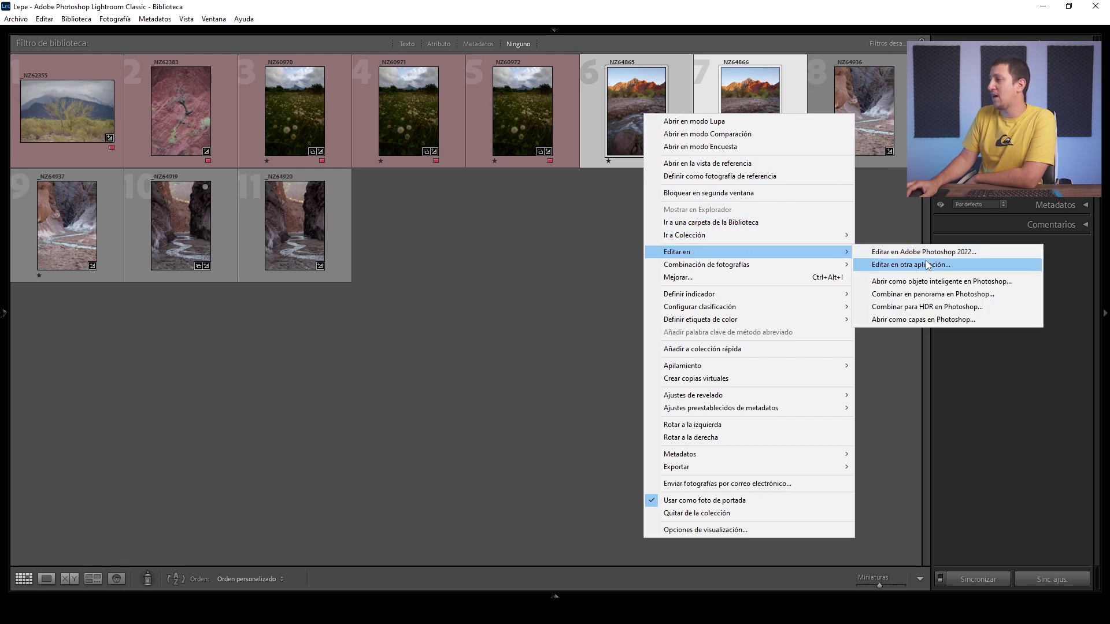
pyautogui.click(925, 319)
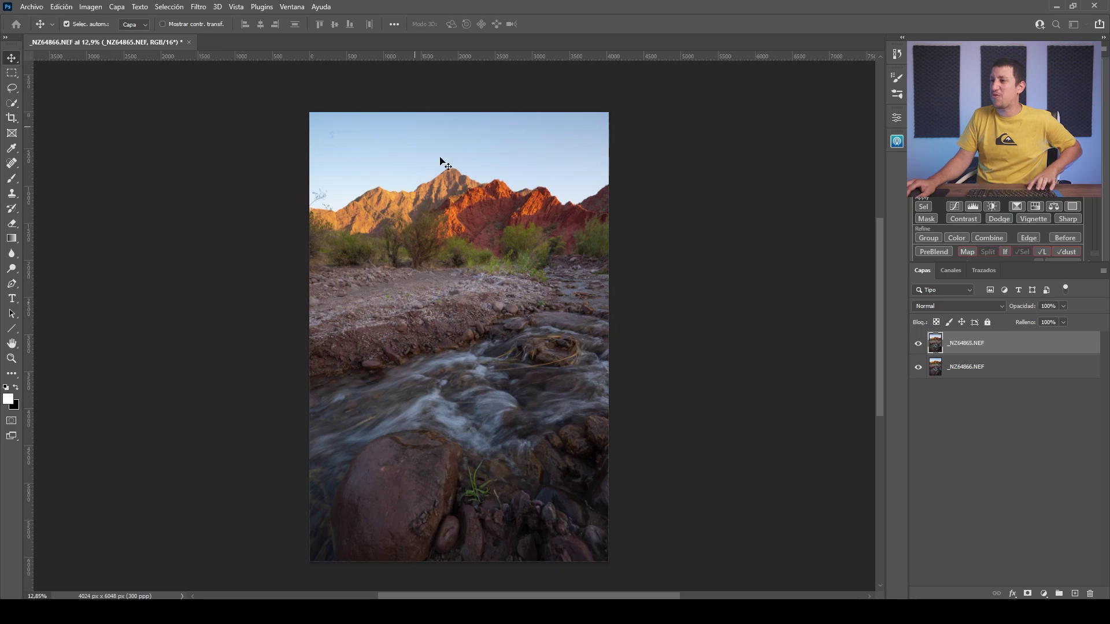
# Step: Zoom in and hide the top _NZ64865 layer to compare focus with _NZ64866
pyautogui.scroll(2, 445, 173)
pyautogui.scroll(4, 462, 162)
pyautogui.scroll(3, 492, 158)
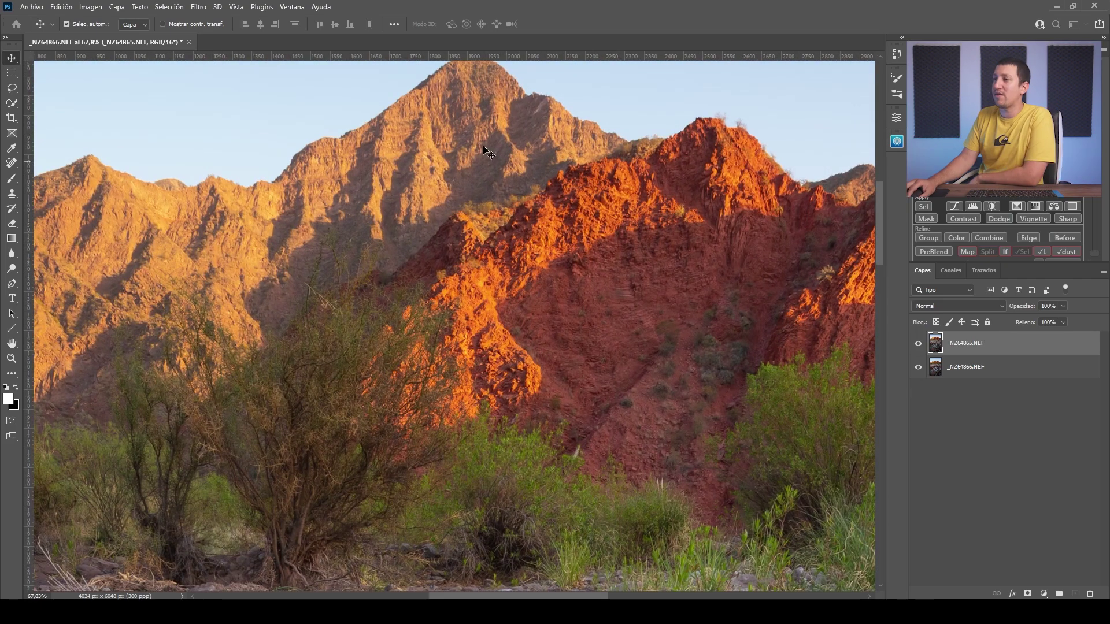
pyautogui.click(919, 345)
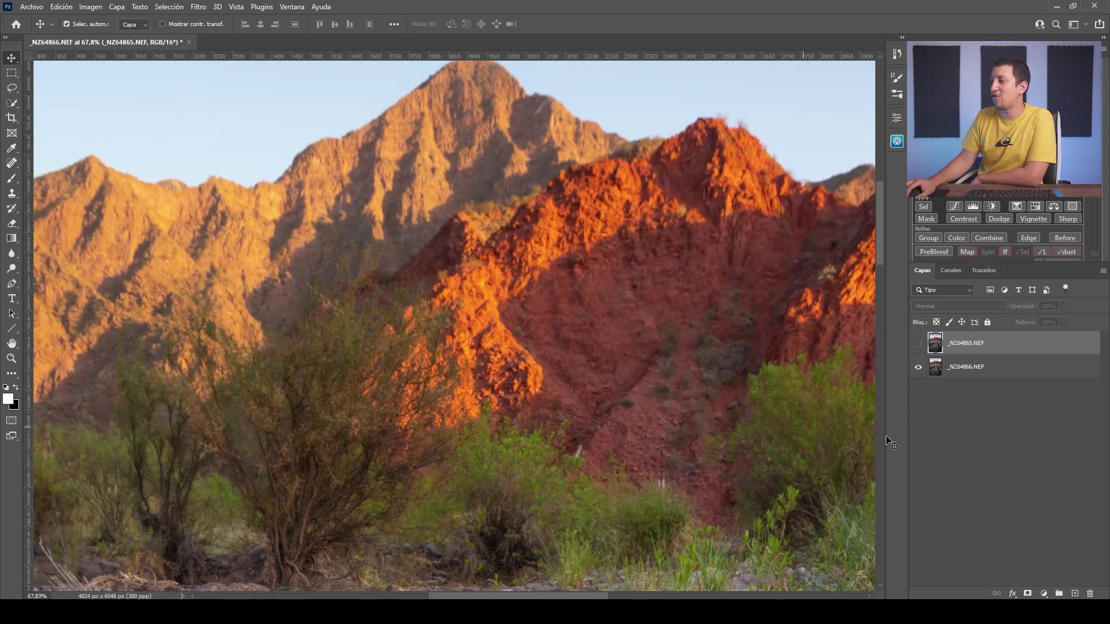
pyautogui.moveTo(881, 251); pyautogui.dragTo(893, 463)
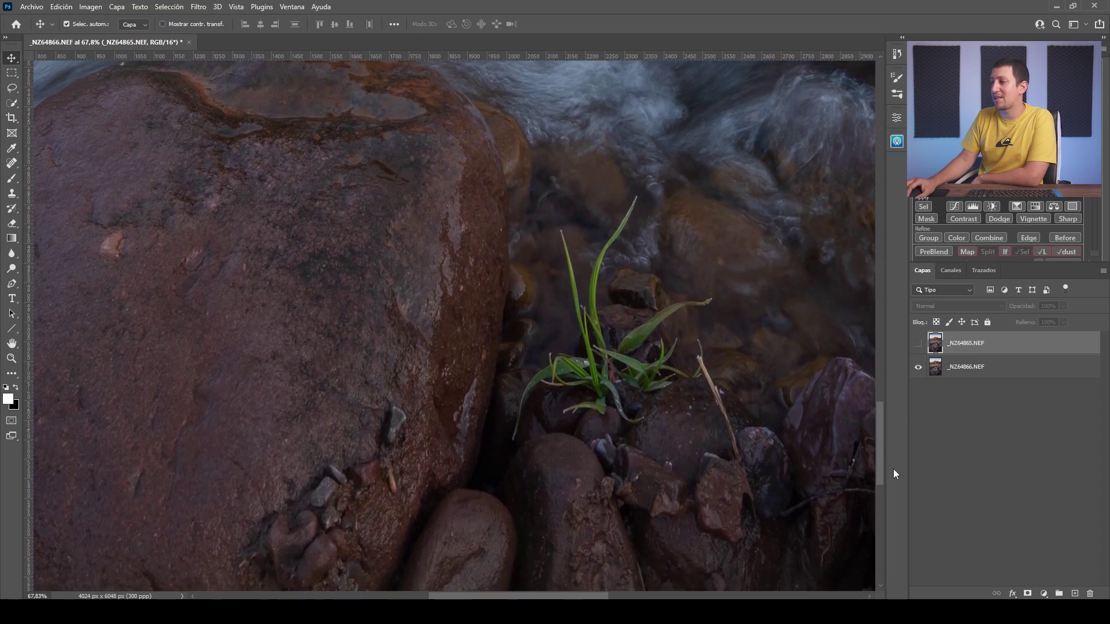
pyautogui.moveTo(893, 461); pyautogui.dragTo(893, 267)
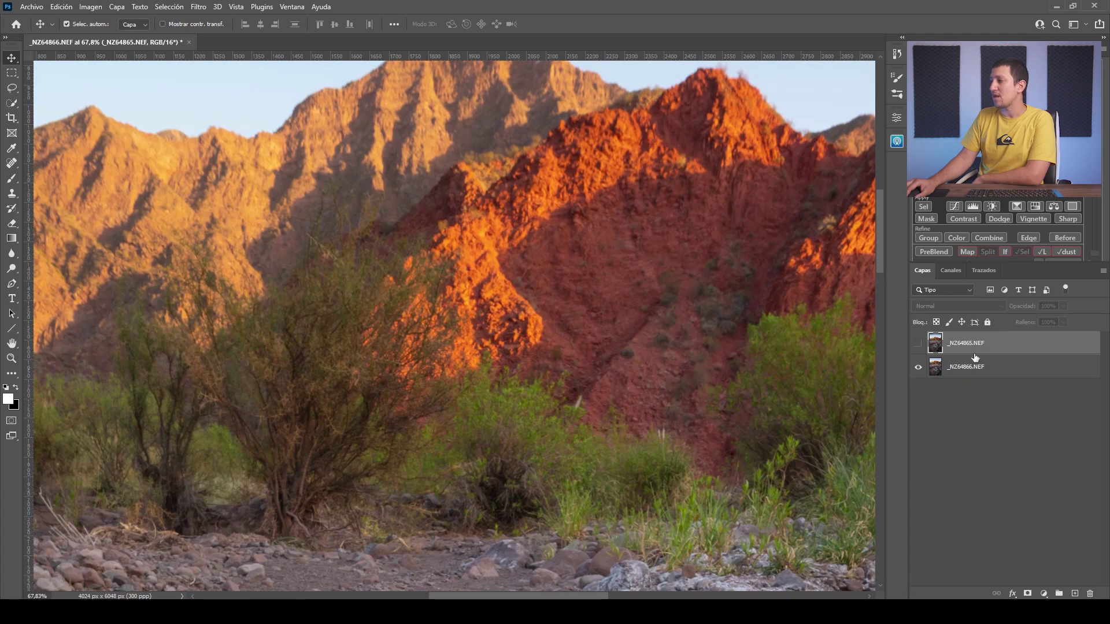
pyautogui.doubleClick(974, 347)
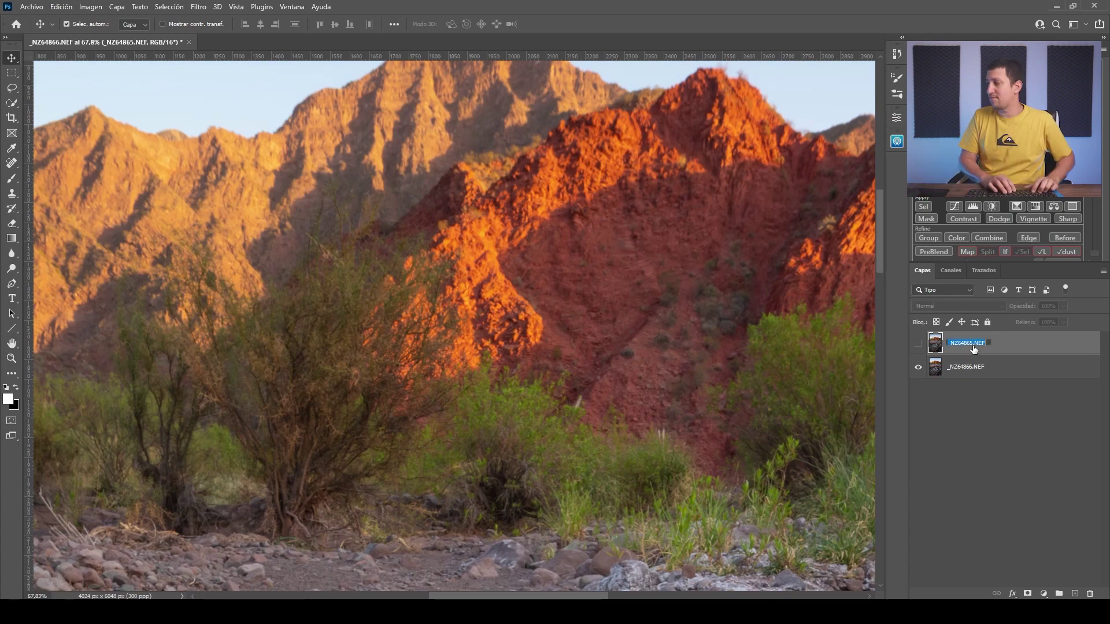
pyautogui.write('Fondo')
# Step: Name the top layer Fondo and the lower layer Primer, zoom out, and select Fondo
pyautogui.press('Return')
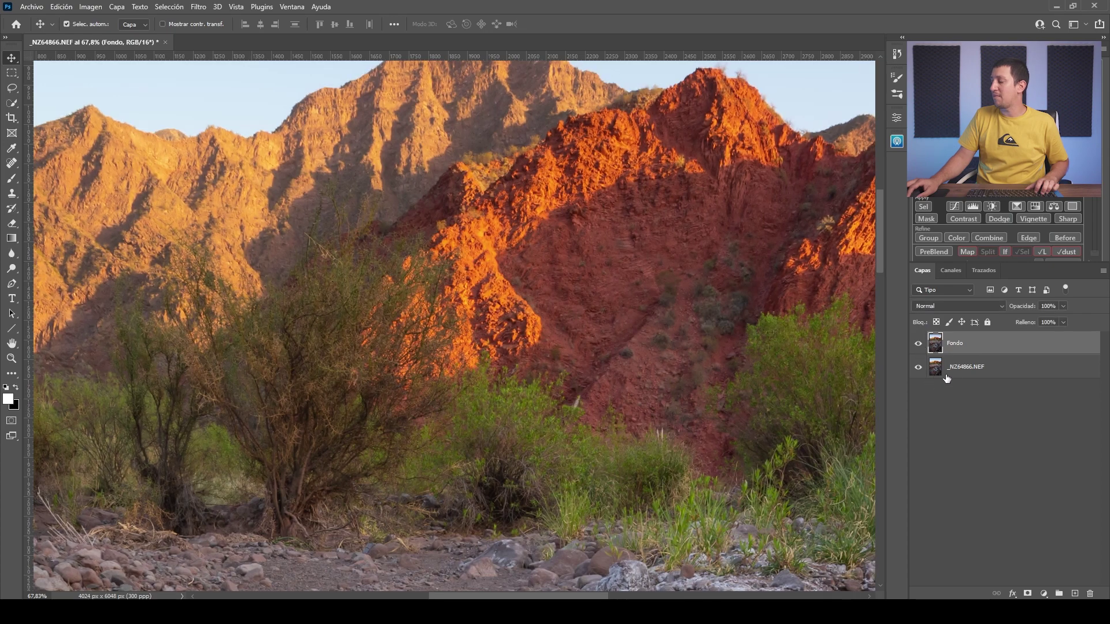
pyautogui.doubleClick(960, 370)
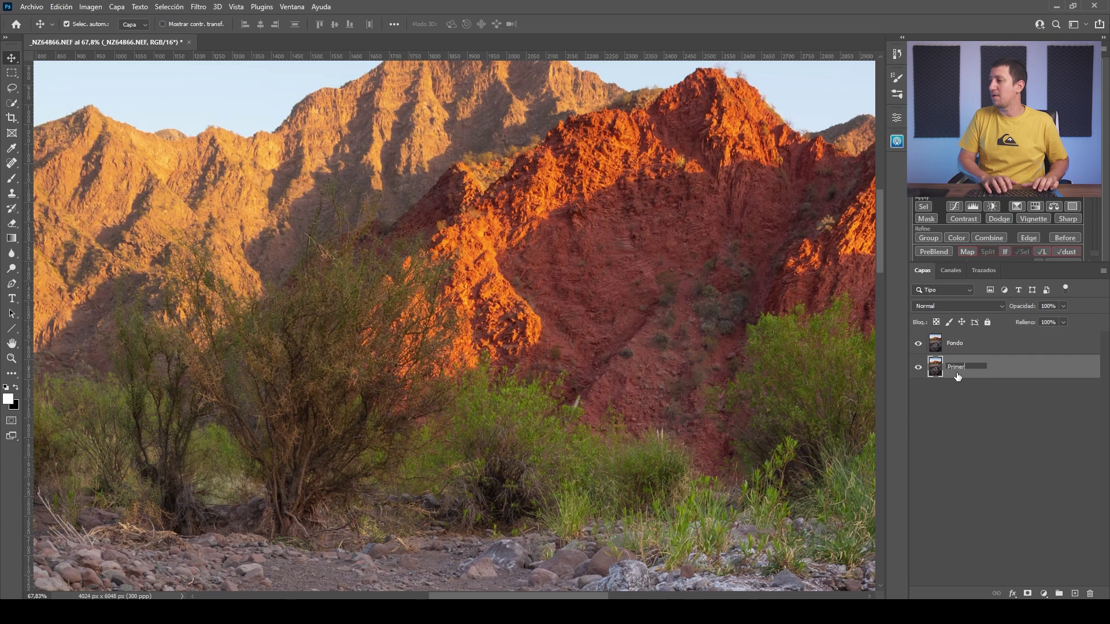
pyautogui.press('Return')
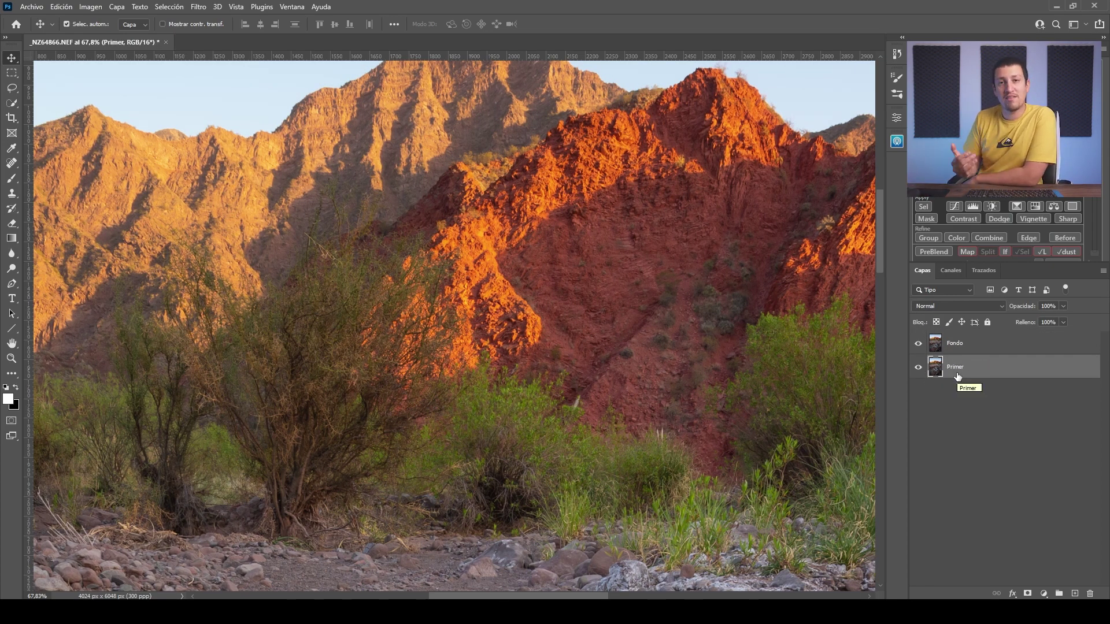
pyautogui.scroll(-3, 641, 377)
pyautogui.scroll(-2, 642, 377)
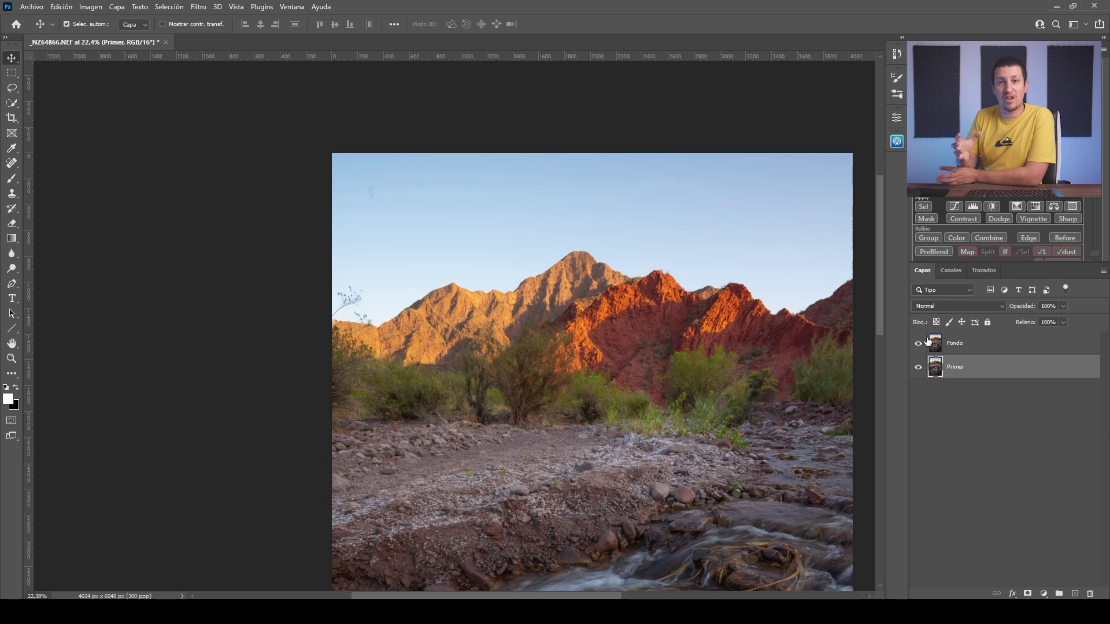
pyautogui.click(953, 344)
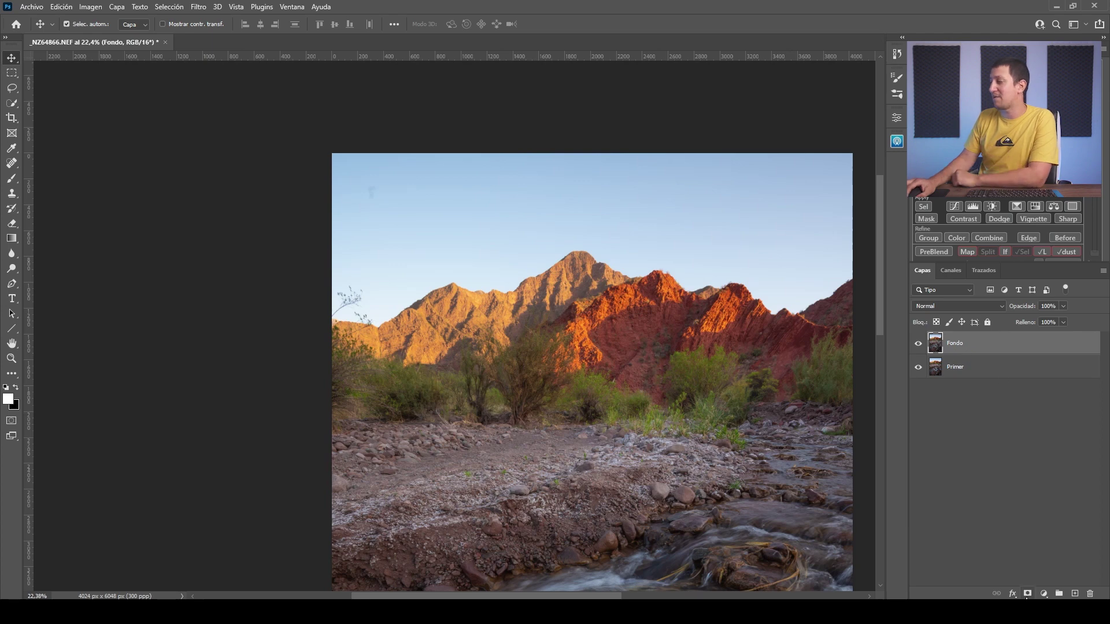
# Step: Add a white layer mask to Fondo and switch to the Brush tool
pyautogui.click(1027, 594)
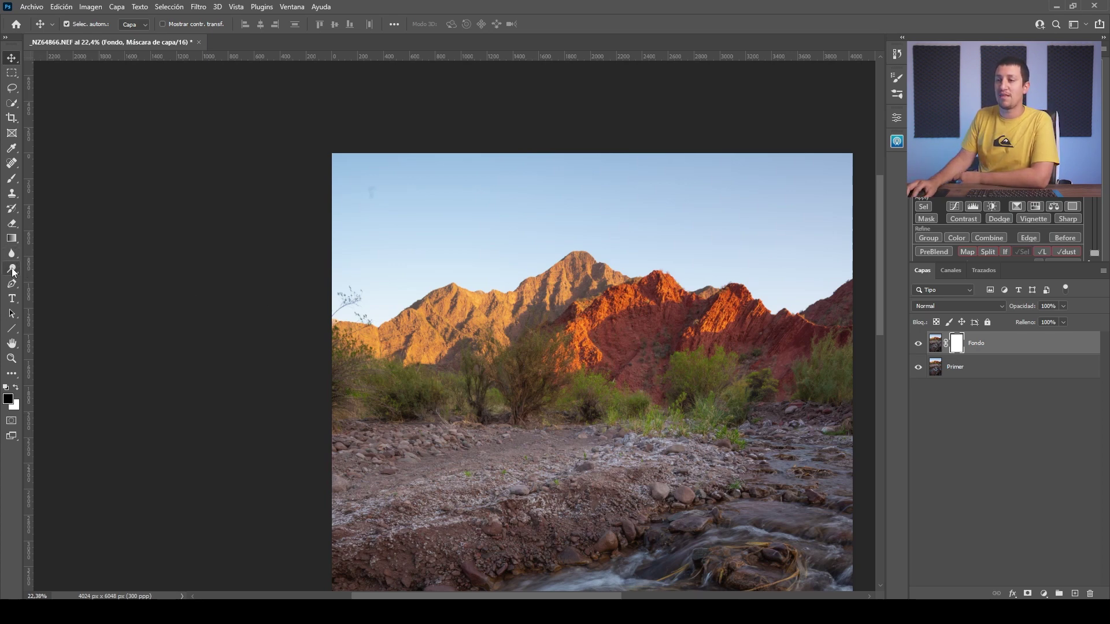
pyautogui.click(12, 179)
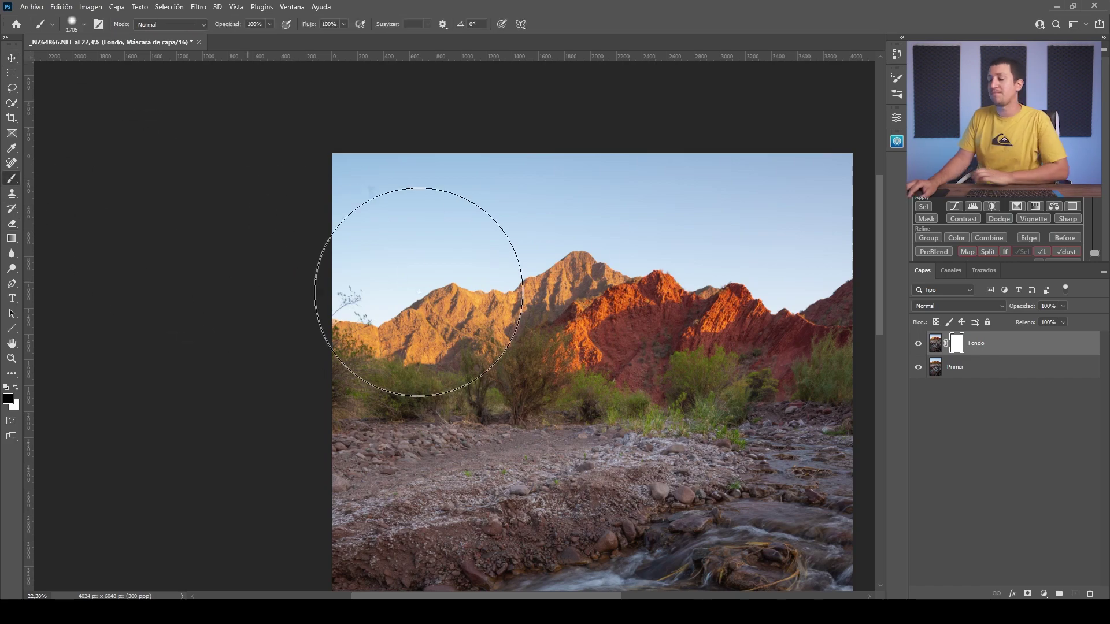
pyautogui.moveTo(615, 399); pyautogui.dragTo(499, 208)
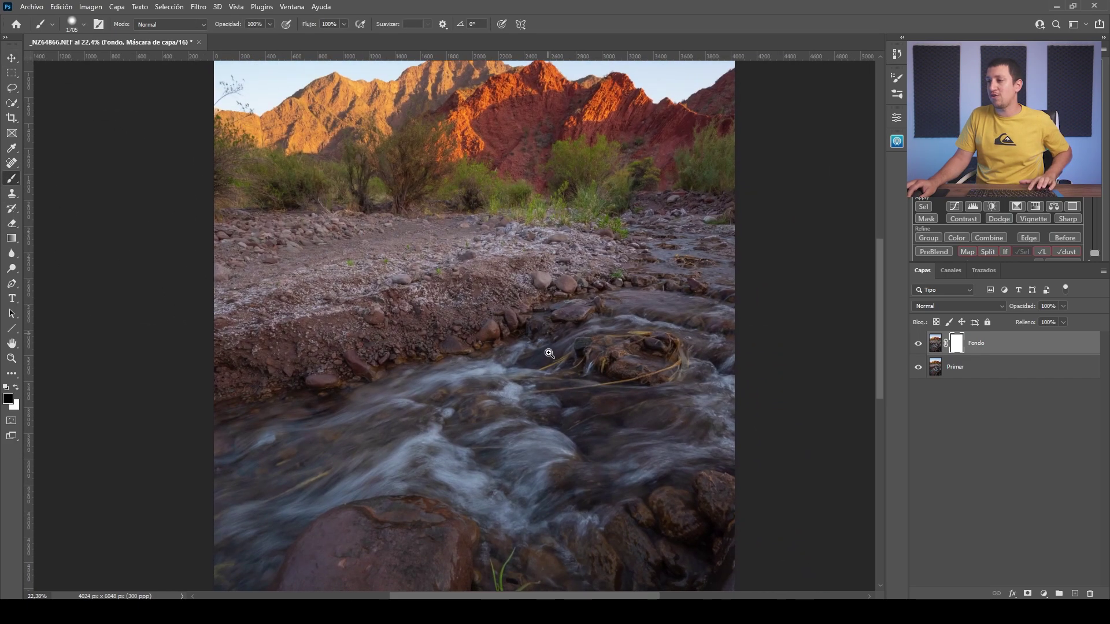
pyautogui.scroll(-1, 520, 393)
pyautogui.scroll(-1, 514, 405)
pyautogui.scroll(3, 514, 405)
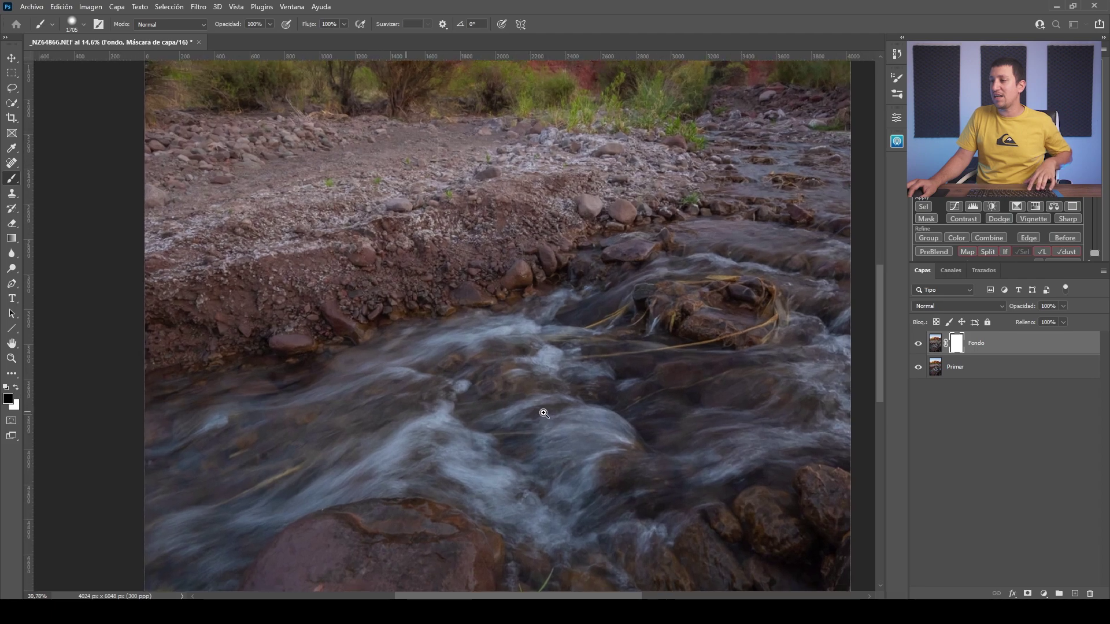
pyautogui.scroll(3, 540, 409)
pyautogui.scroll(3, 563, 414)
pyautogui.moveTo(504, 280); pyautogui.dragTo(520, 404)
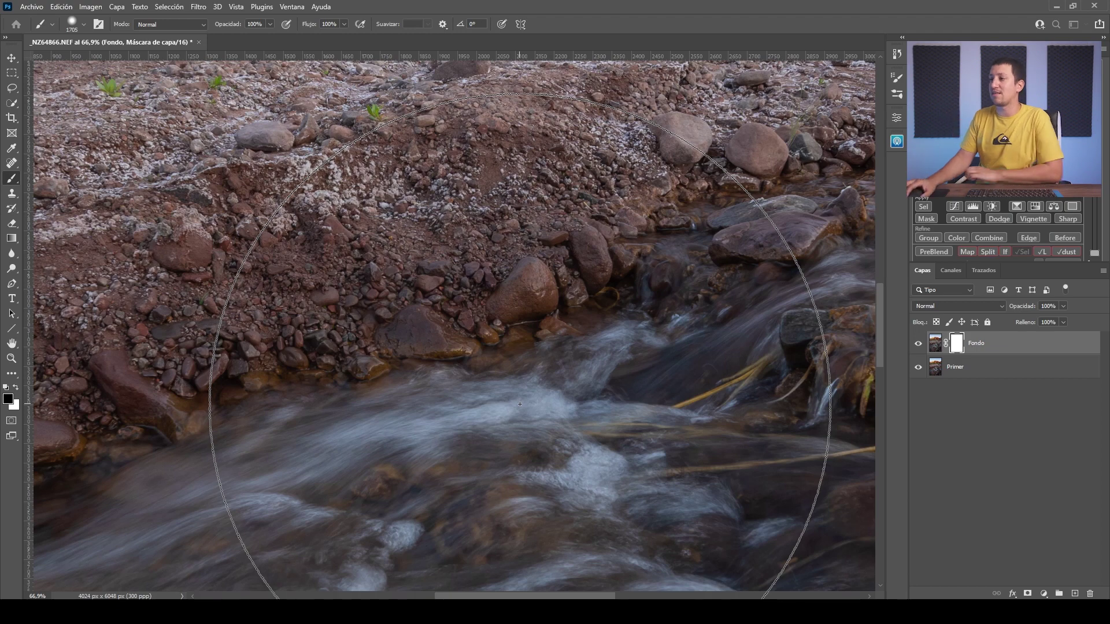
pyautogui.scroll(2, 500, 335)
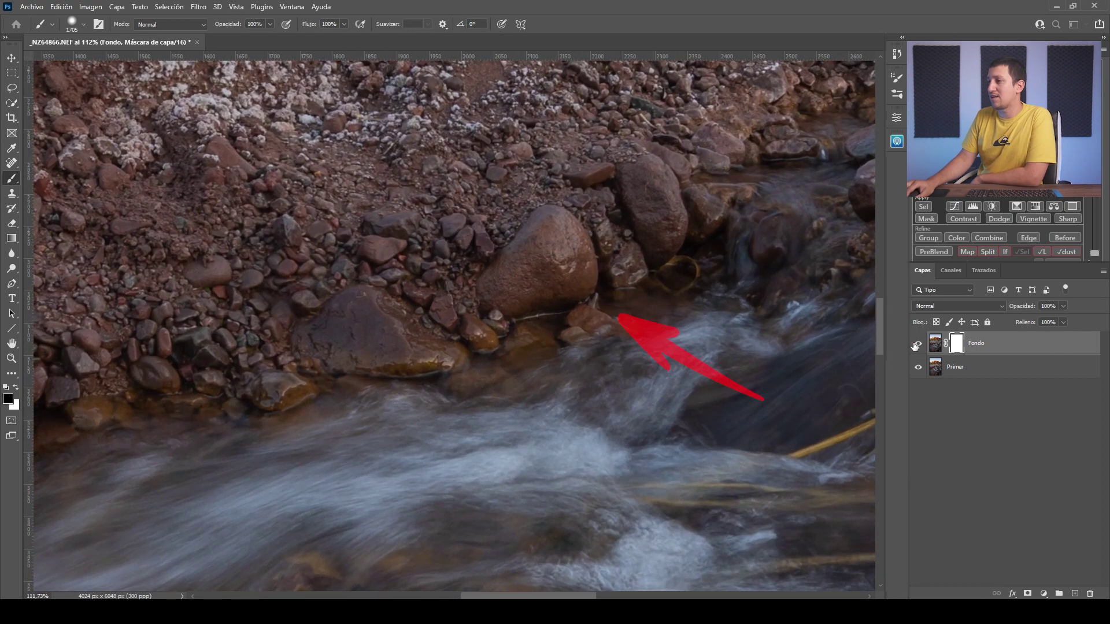
pyautogui.click(917, 344)
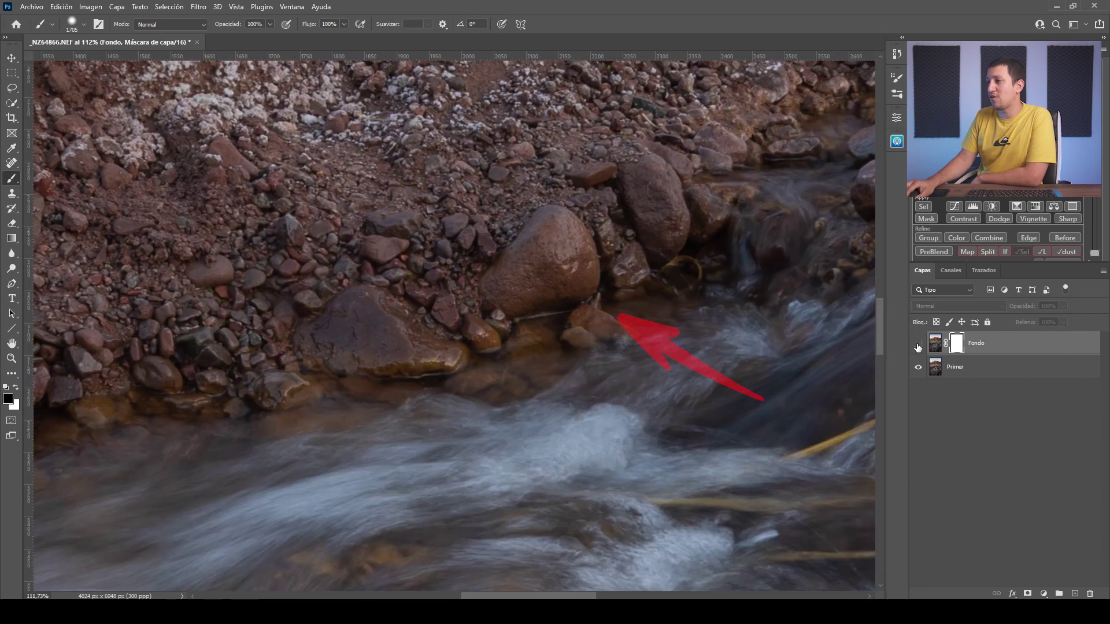
pyautogui.click(918, 344)
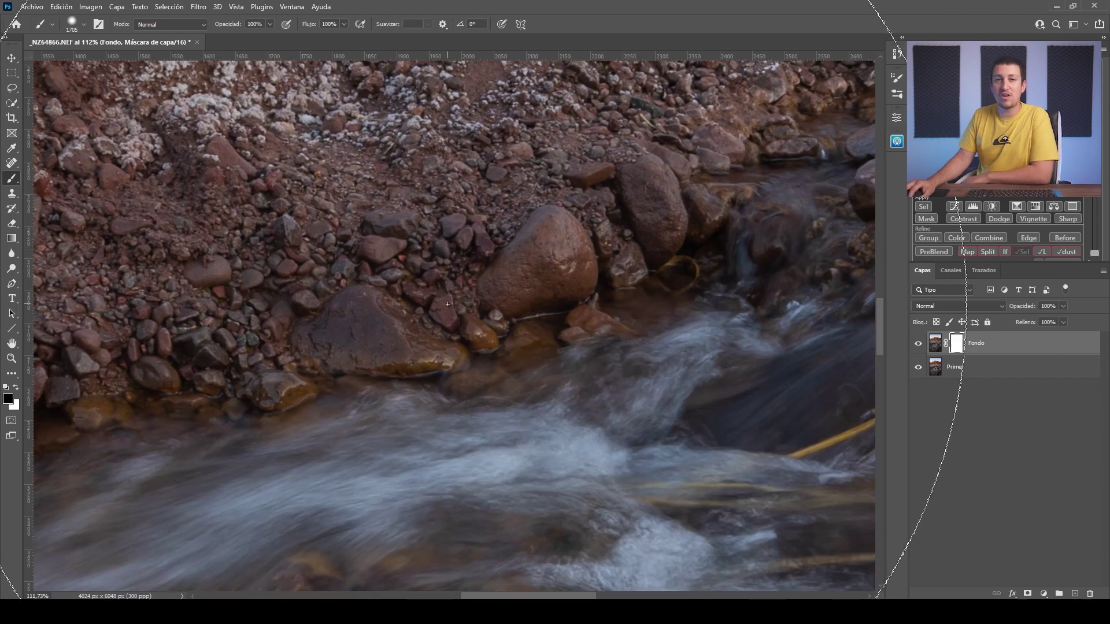
pyautogui.moveTo(526, 301); pyautogui.dragTo(357, 325)
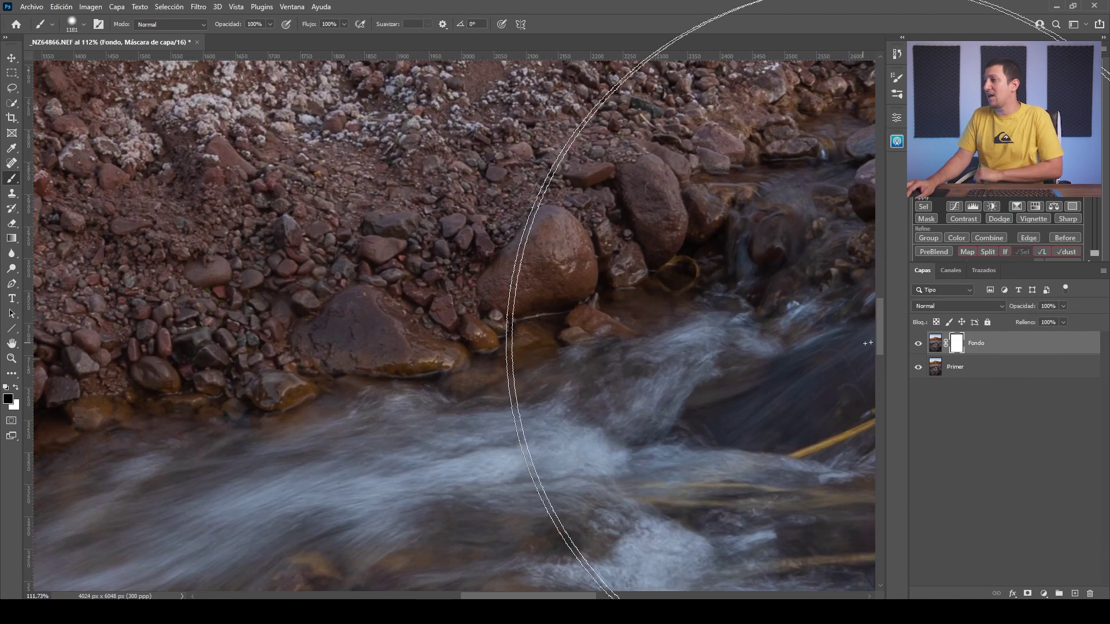
pyautogui.click(918, 344)
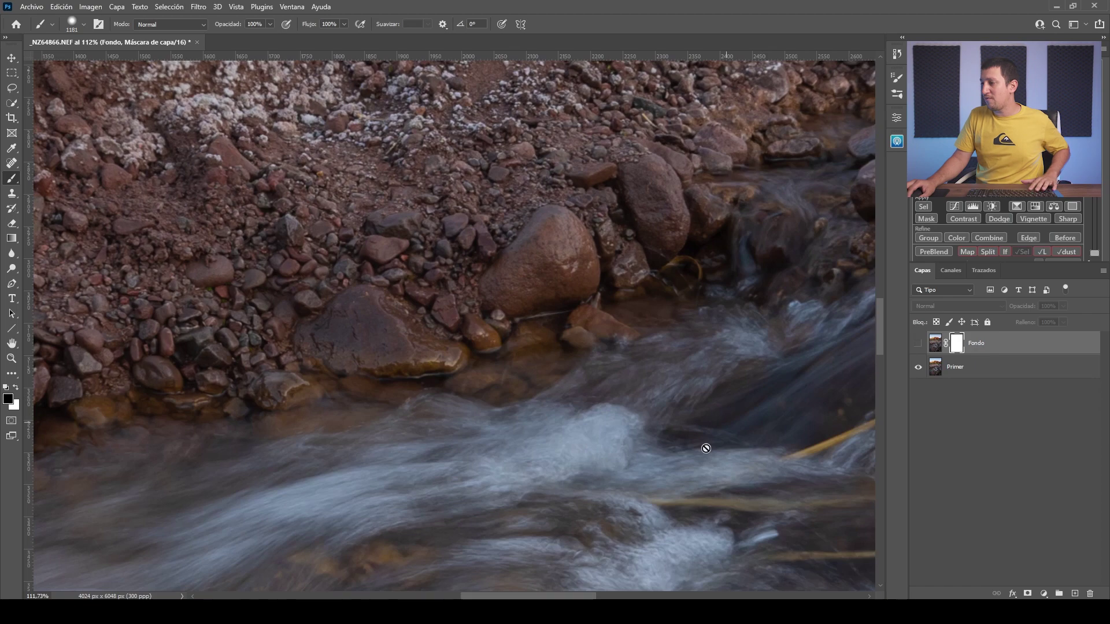
pyautogui.scroll(-5, 705, 448)
pyautogui.scroll(-4, 674, 255)
pyautogui.hscroll(2, 681, 366)
pyautogui.scroll(-2, 655, 436)
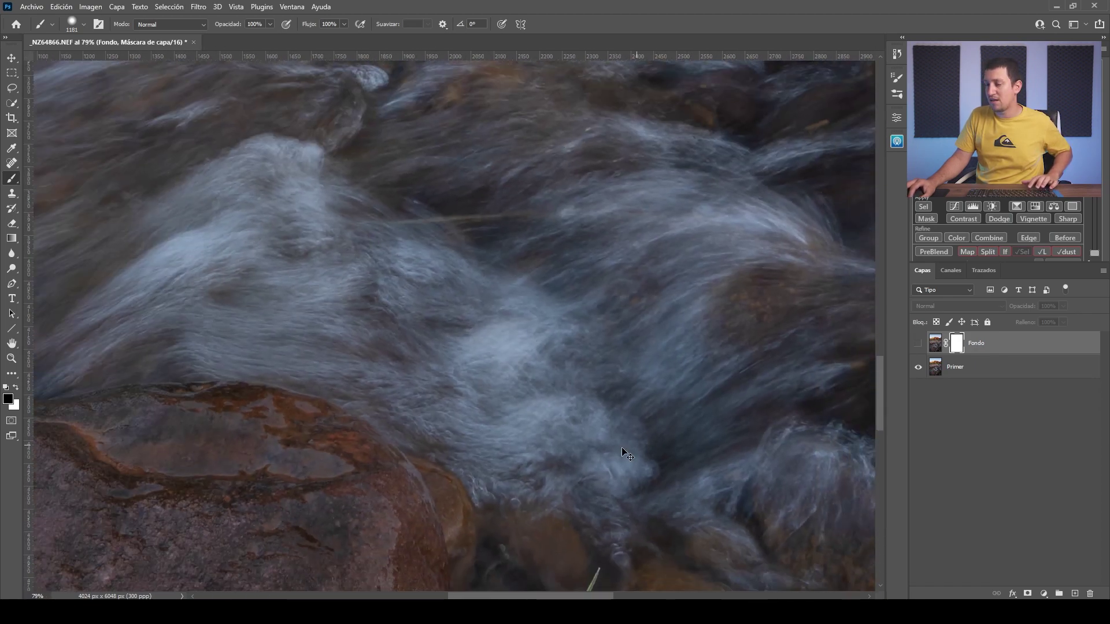
pyautogui.scroll(-3, 622, 446)
pyautogui.click(918, 345)
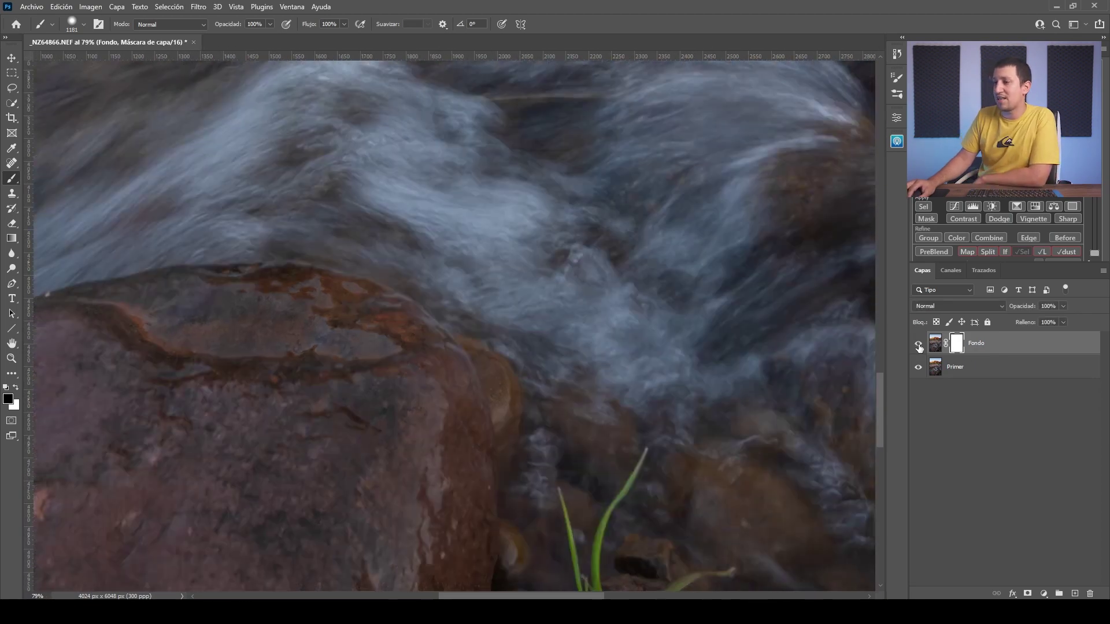
pyautogui.click(919, 346)
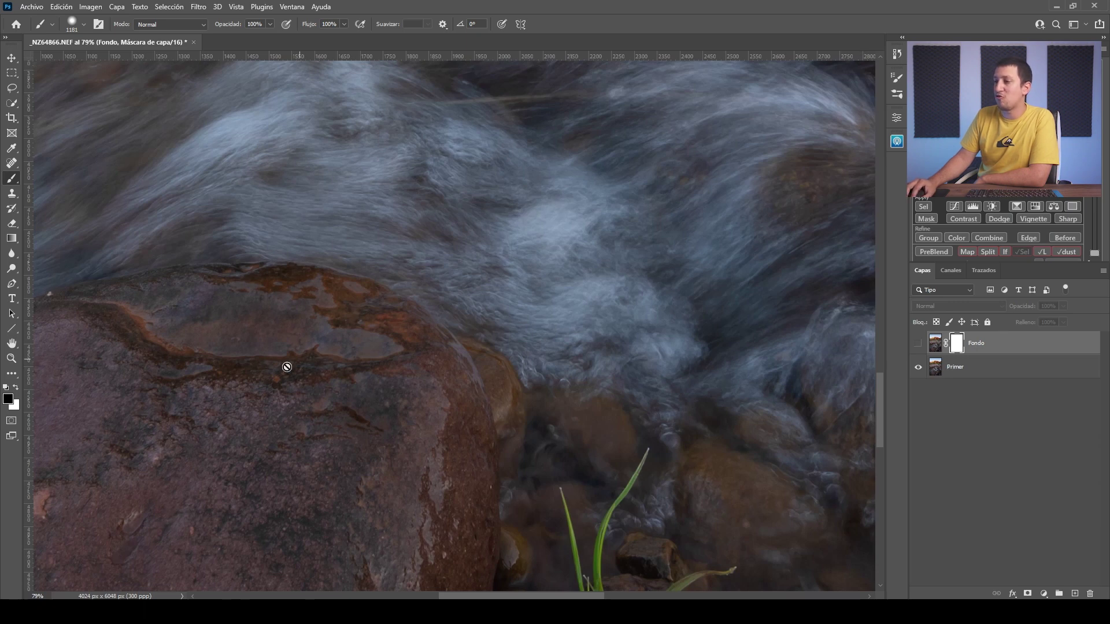
pyautogui.click(919, 346)
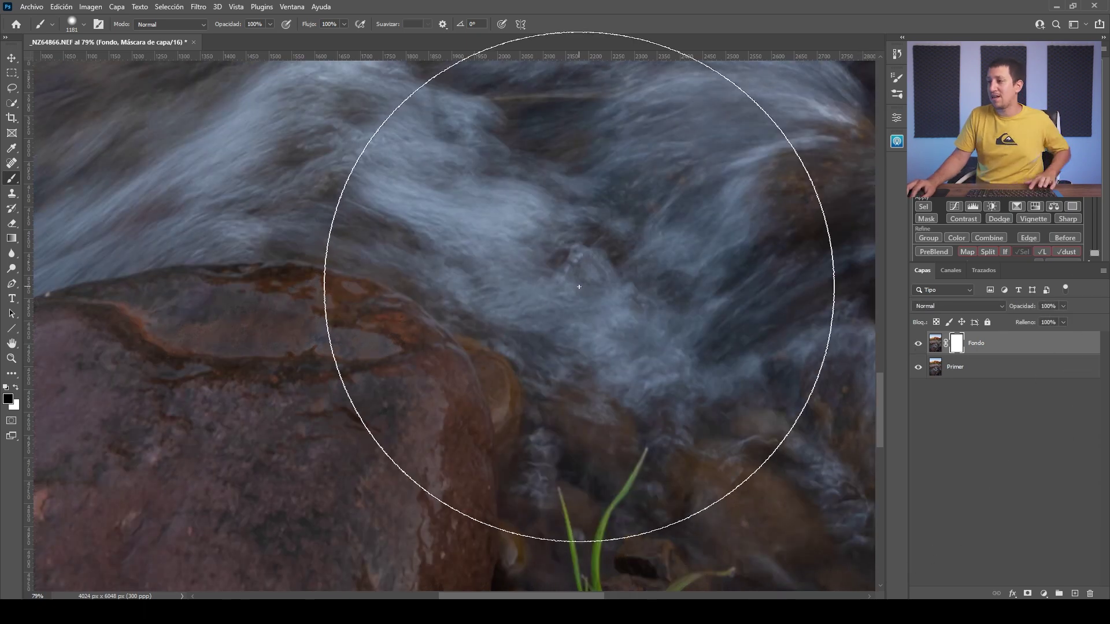
pyautogui.scroll(-5, 572, 284)
pyautogui.scroll(-5, 492, 319)
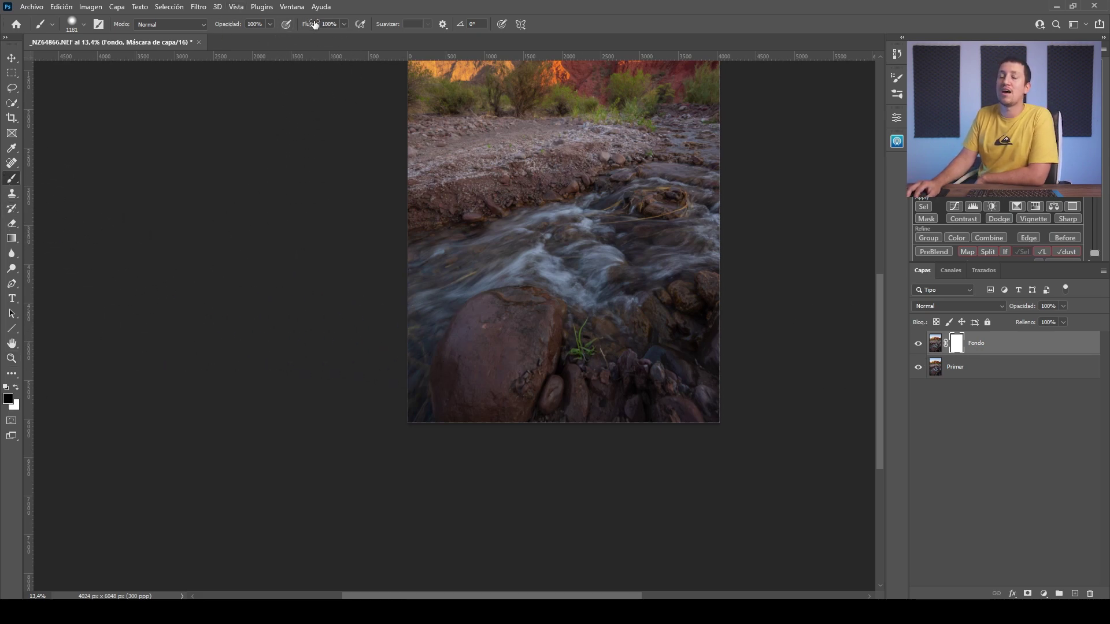
# Step: Paint black on Fondo's mask over the grass tuft and lower-right rocks, resizing the brush to about 748 px
pyautogui.keyDown('alt'); pyautogui.rightClick(545, 346); pyautogui.keyUp('alt')
pyautogui.moveTo(620, 347); pyautogui.dragTo(540, 347)
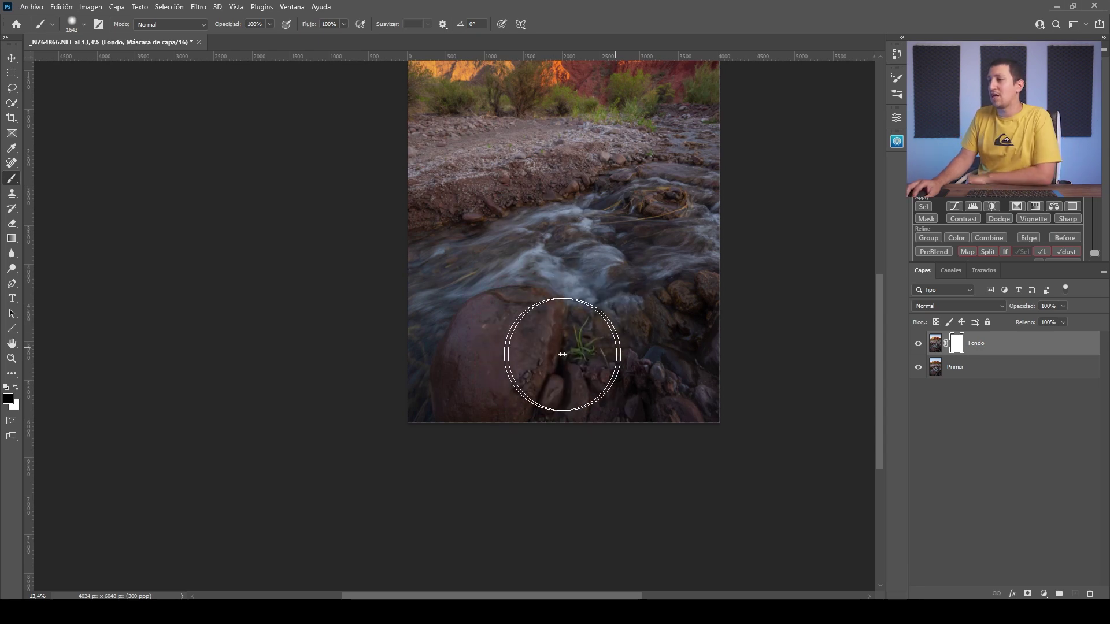
pyautogui.keyDown('alt'); pyautogui.rightClick(534, 321); pyautogui.keyUp('alt')
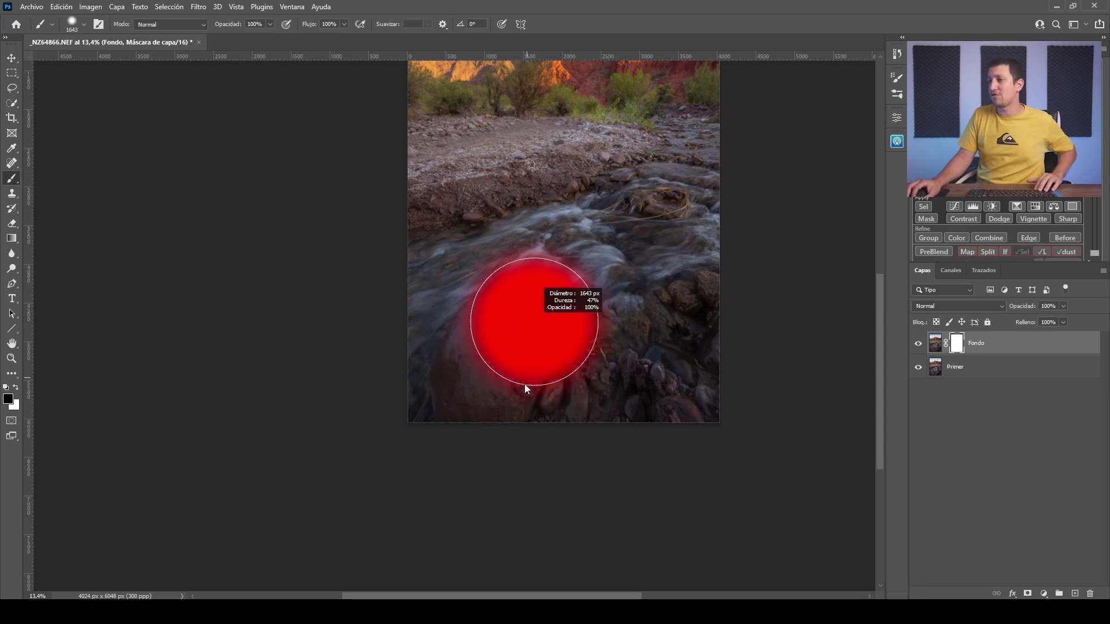
pyautogui.moveTo(585, 389)
pyautogui.mouseDown()
pyautogui.moveTo(624, 333)
pyautogui.moveTo(564, 335)
pyautogui.mouseUp()
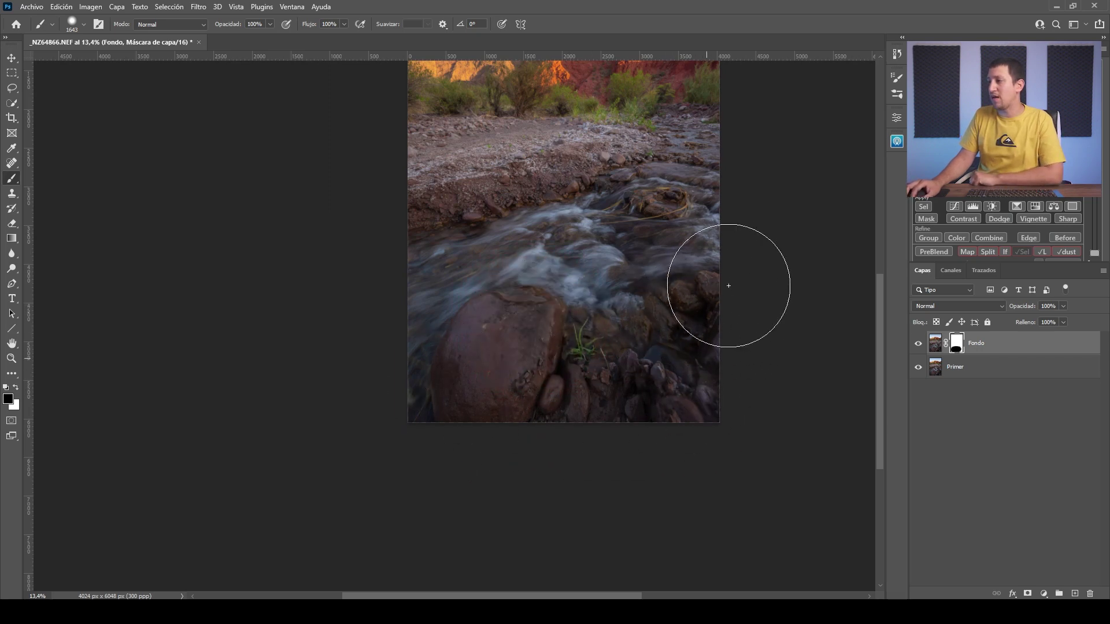
pyautogui.keyDown('alt'); pyautogui.rightClick(603, 274); pyautogui.keyUp('alt')
pyautogui.moveTo(570, 288); pyautogui.dragTo(582, 278)
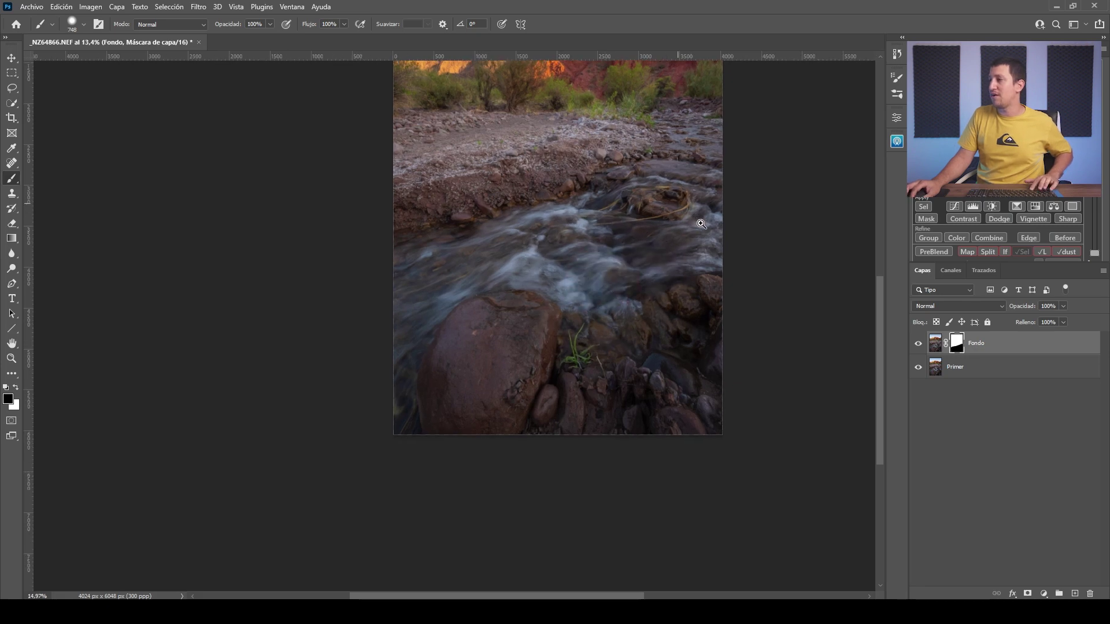
pyautogui.moveTo(668, 214); pyautogui.dragTo(781, 253)
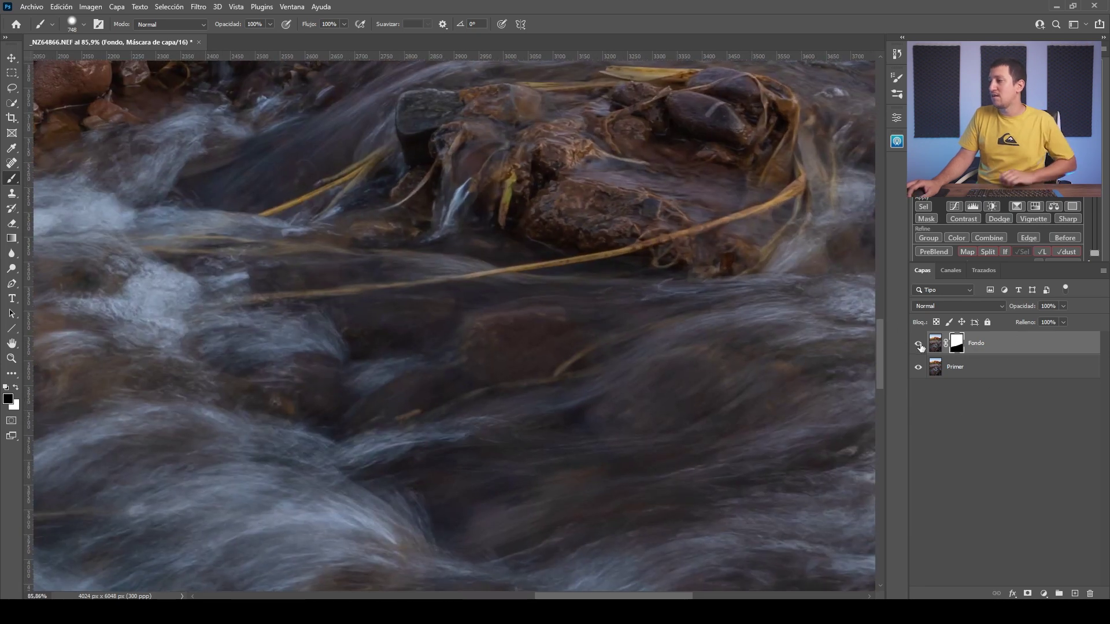
pyautogui.click(919, 345)
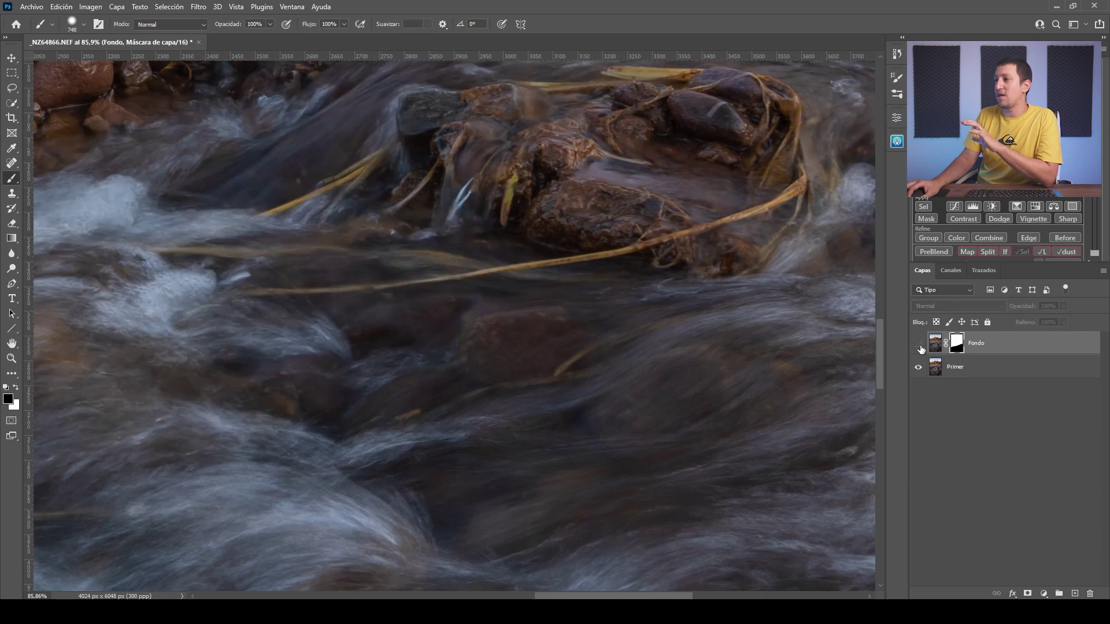
pyautogui.click(919, 345)
pyautogui.moveTo(525, 312)
pyautogui.mouseDown()
pyautogui.moveTo(425, 349)
pyautogui.moveTo(433, 334)
pyautogui.mouseUp()
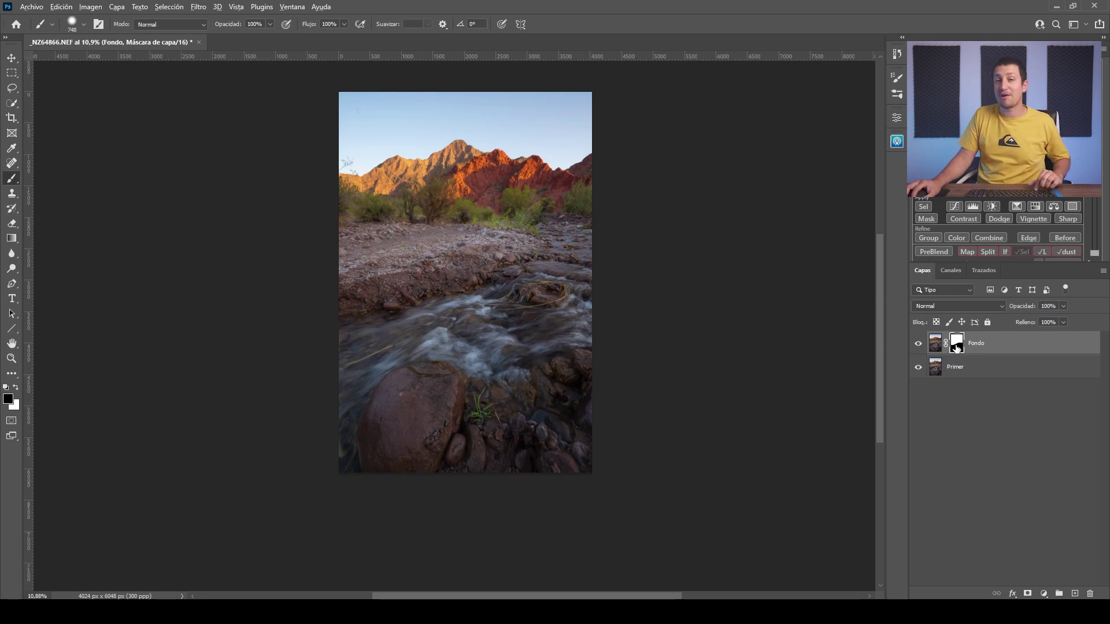
# Step: View Fondo's mask alone, toggle Fondo on and off to compare, and inspect the foreground rocks
pyautogui.keyDown('alt'); pyautogui.click(957, 346); pyautogui.keyUp('alt')
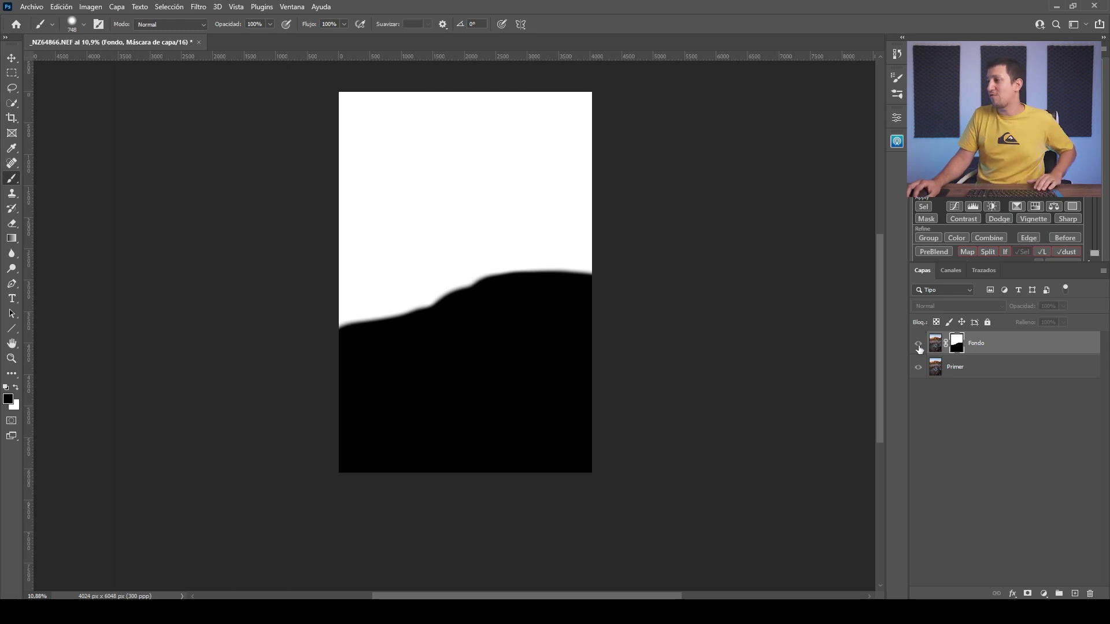
pyautogui.click(919, 345)
pyautogui.click(918, 345)
pyautogui.click(919, 346)
pyautogui.click(919, 346)
pyautogui.moveTo(439, 436); pyautogui.dragTo(509, 471)
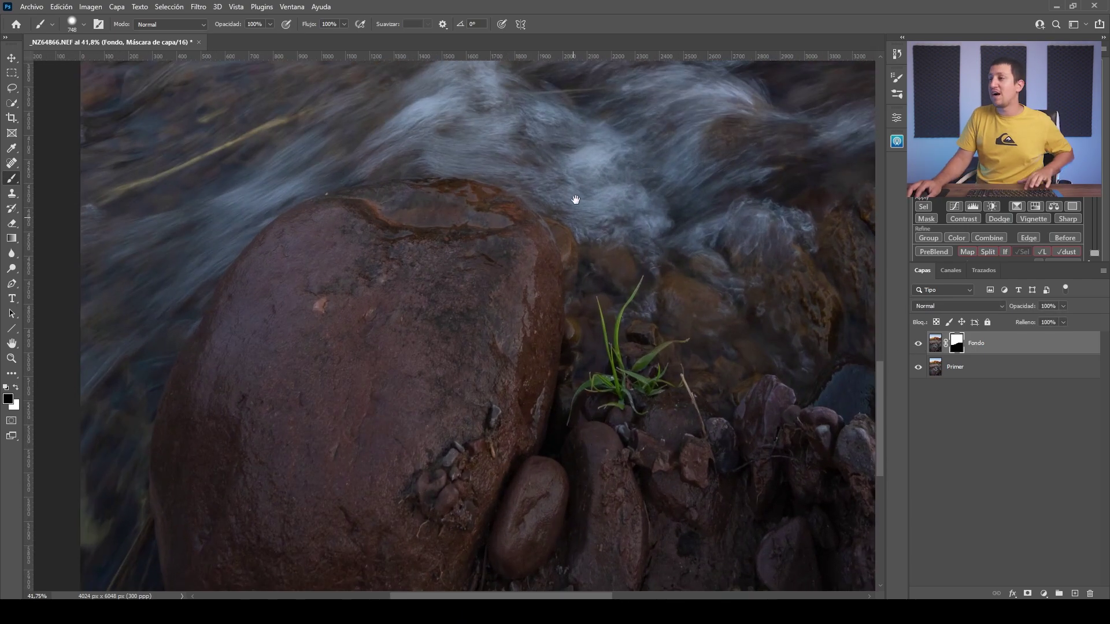
pyautogui.moveTo(576, 200); pyautogui.dragTo(595, 521)
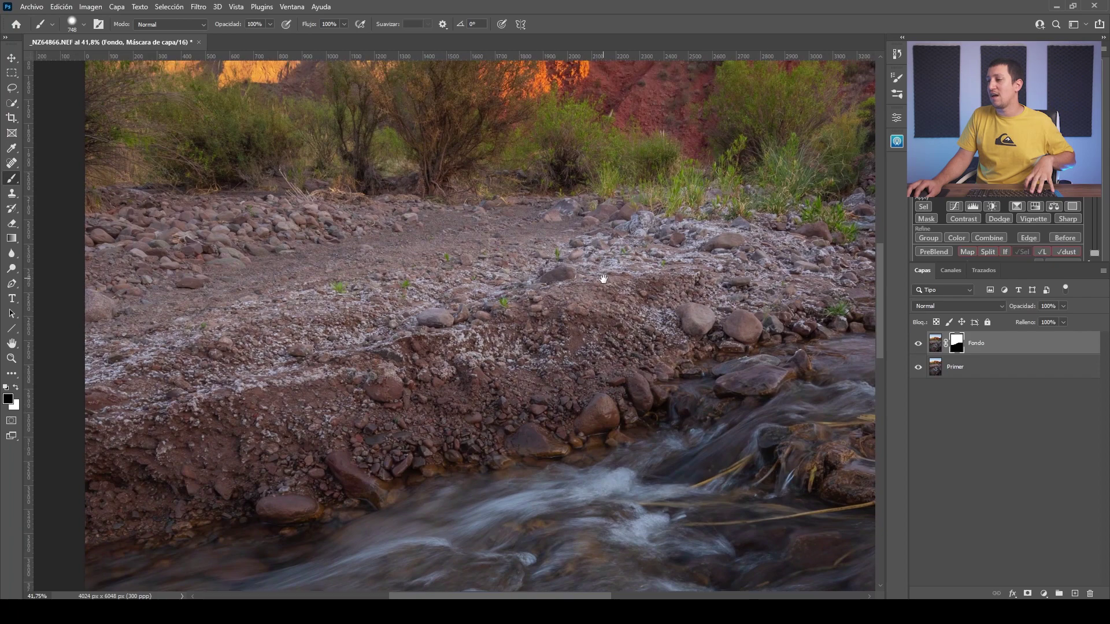
pyautogui.moveTo(602, 280)
pyautogui.mouseDown()
pyautogui.moveTo(601, 381)
pyautogui.moveTo(575, 397)
pyautogui.mouseUp()
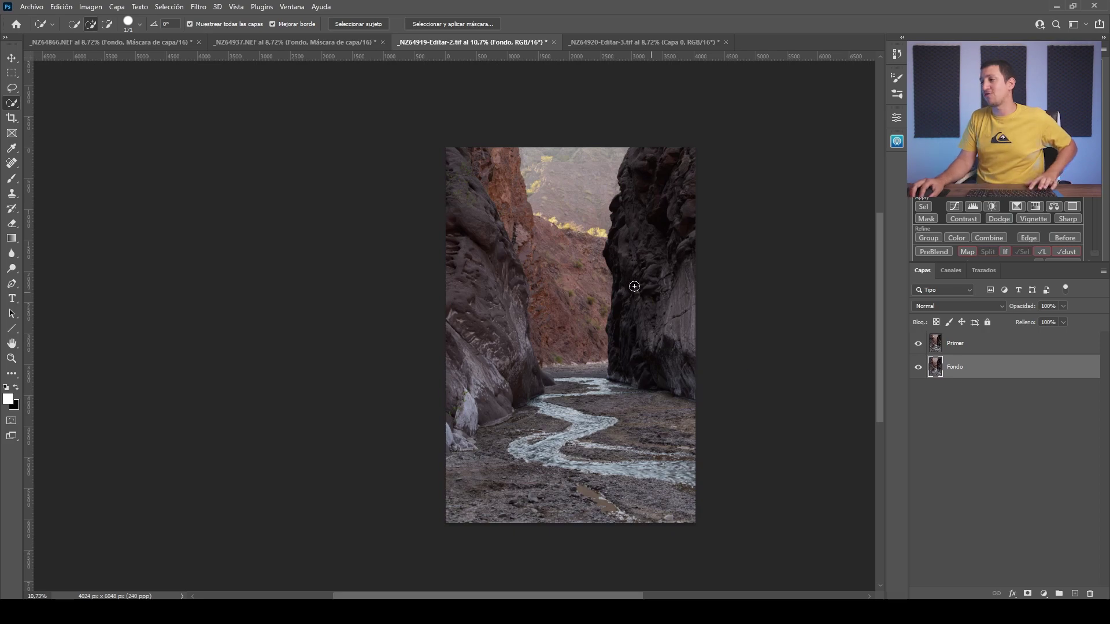
# Step: Zoom into the canyon walls, hide Primer to compare against Fondo, then show Primer again
pyautogui.moveTo(583, 258); pyautogui.dragTo(630, 293)
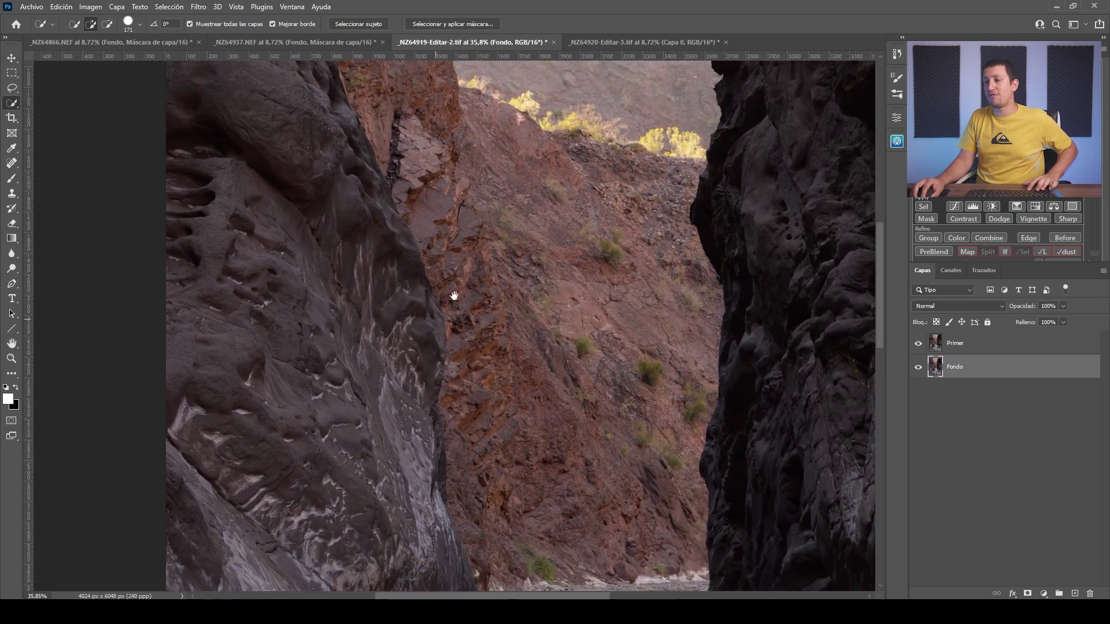
pyautogui.scroll(2, 440, 304)
pyautogui.scroll(1, 441, 304)
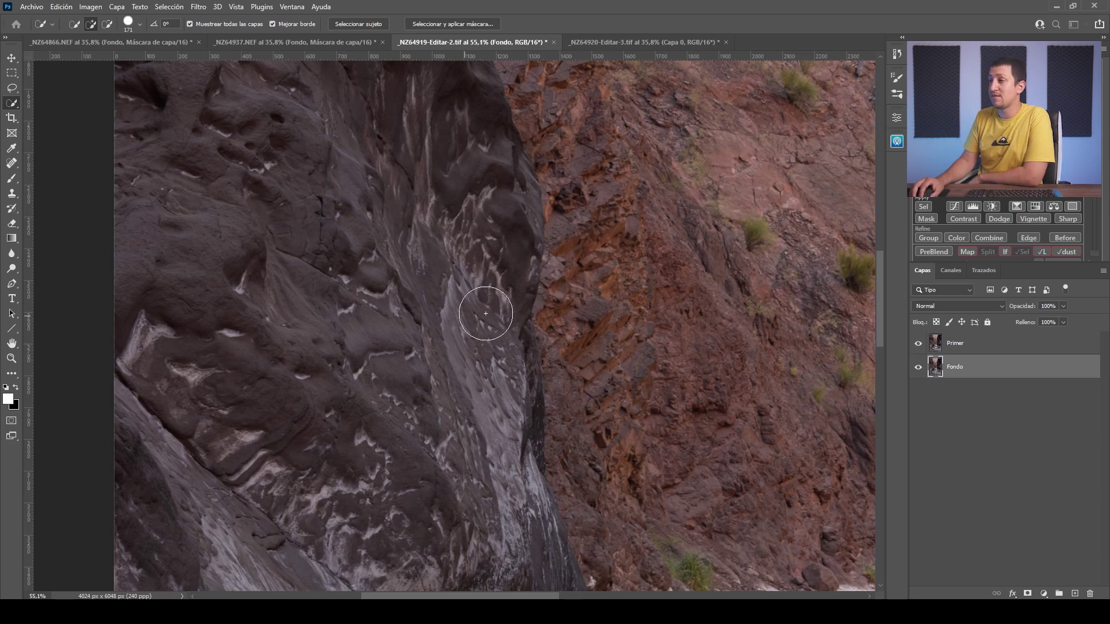
pyautogui.moveTo(614, 185); pyautogui.dragTo(401, 532)
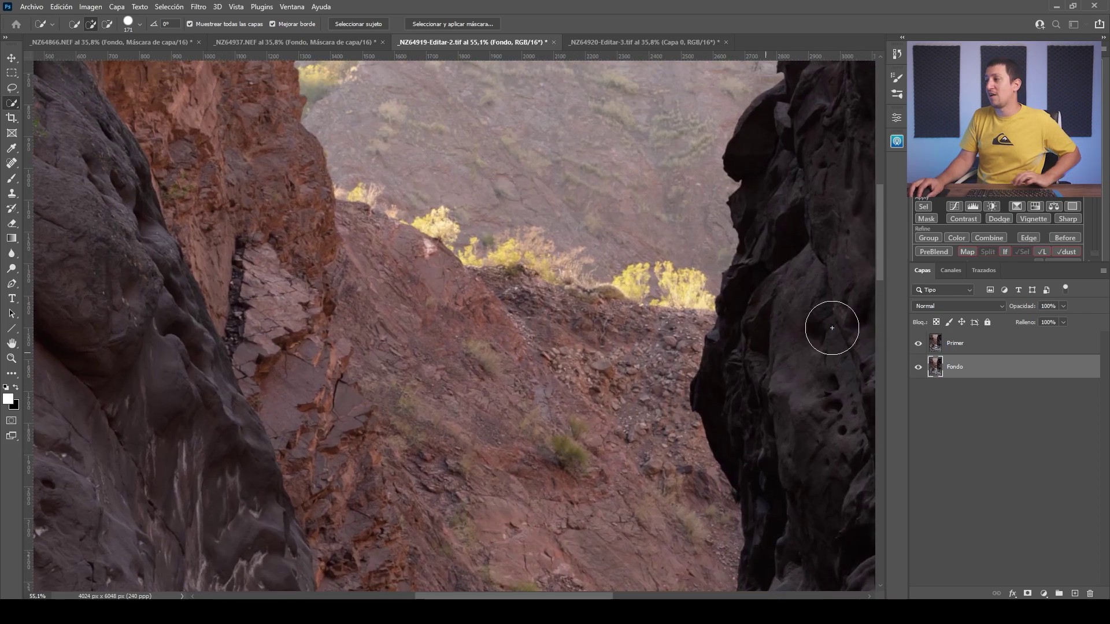
pyautogui.click(918, 344)
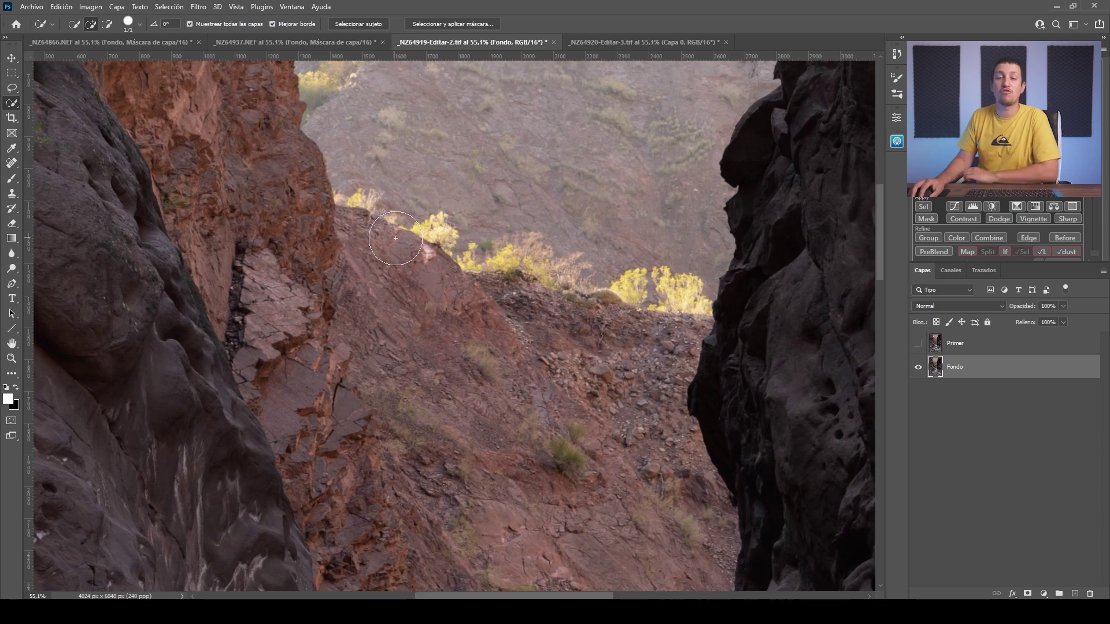
pyautogui.moveTo(459, 280); pyautogui.dragTo(369, 324)
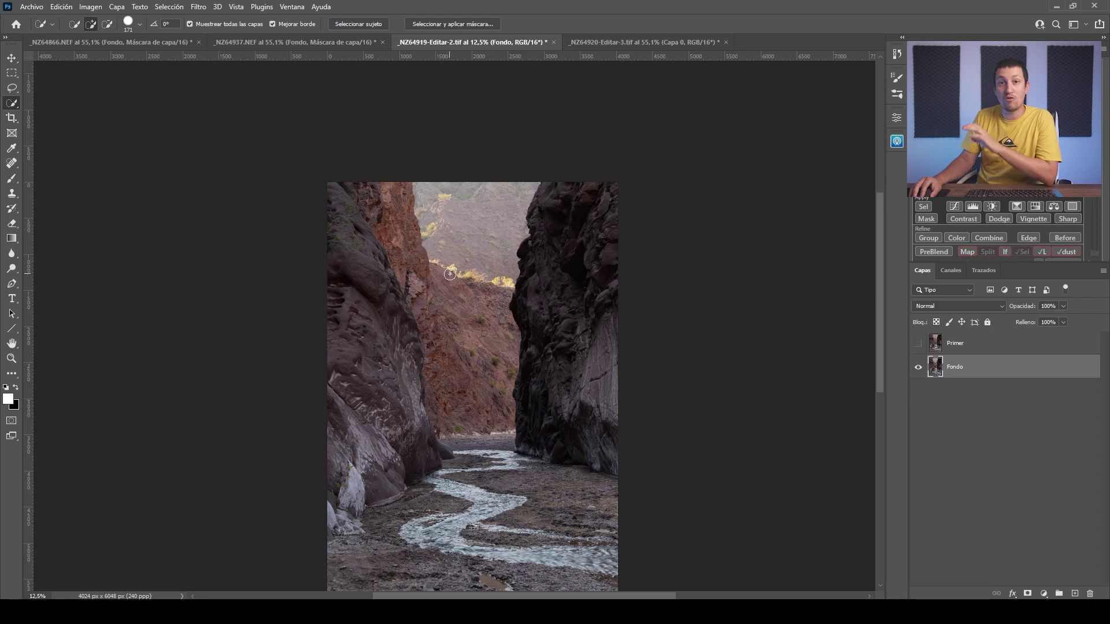
pyautogui.click(917, 344)
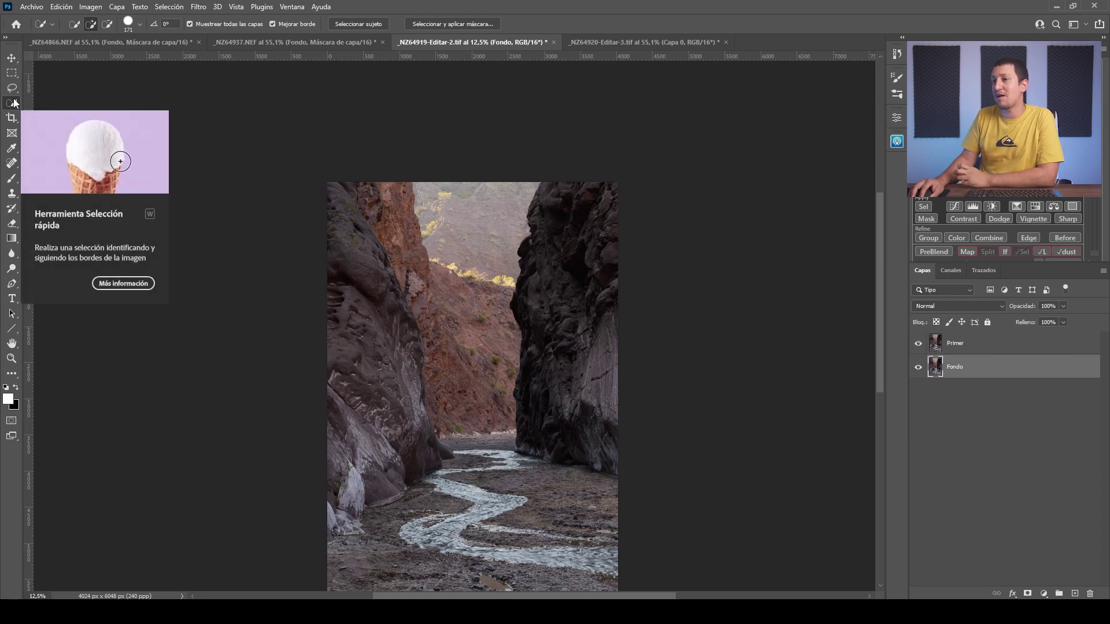
# Step: Quick-select the dark left and right foreground cliffs plus the river and ground
pyautogui.moveTo(345, 259); pyautogui.dragTo(404, 407)
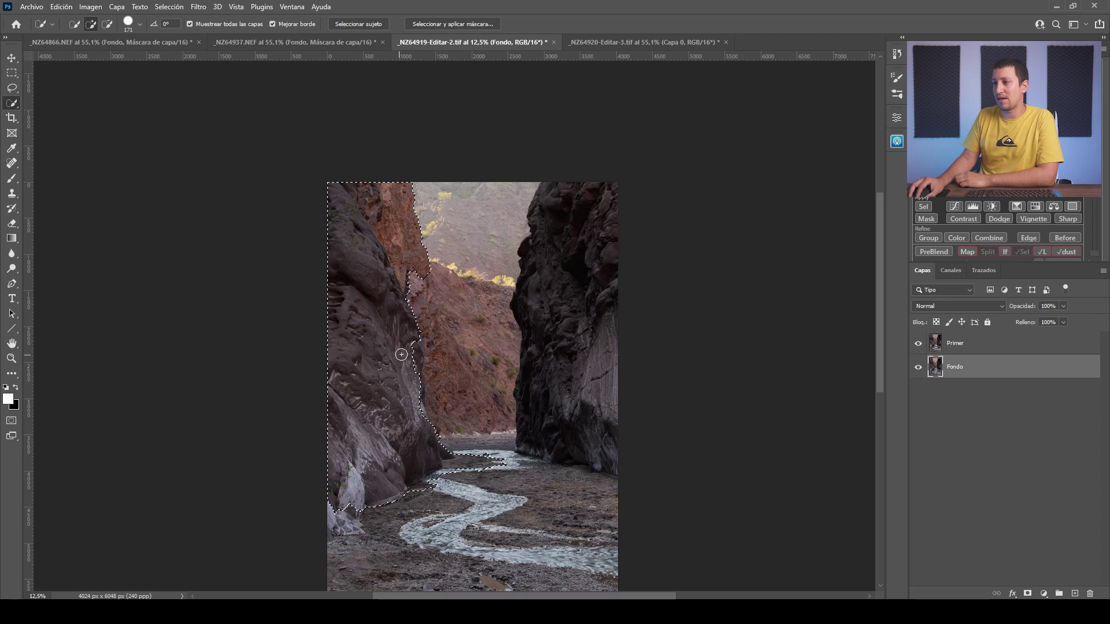
pyautogui.moveTo(577, 225); pyautogui.dragTo(569, 415)
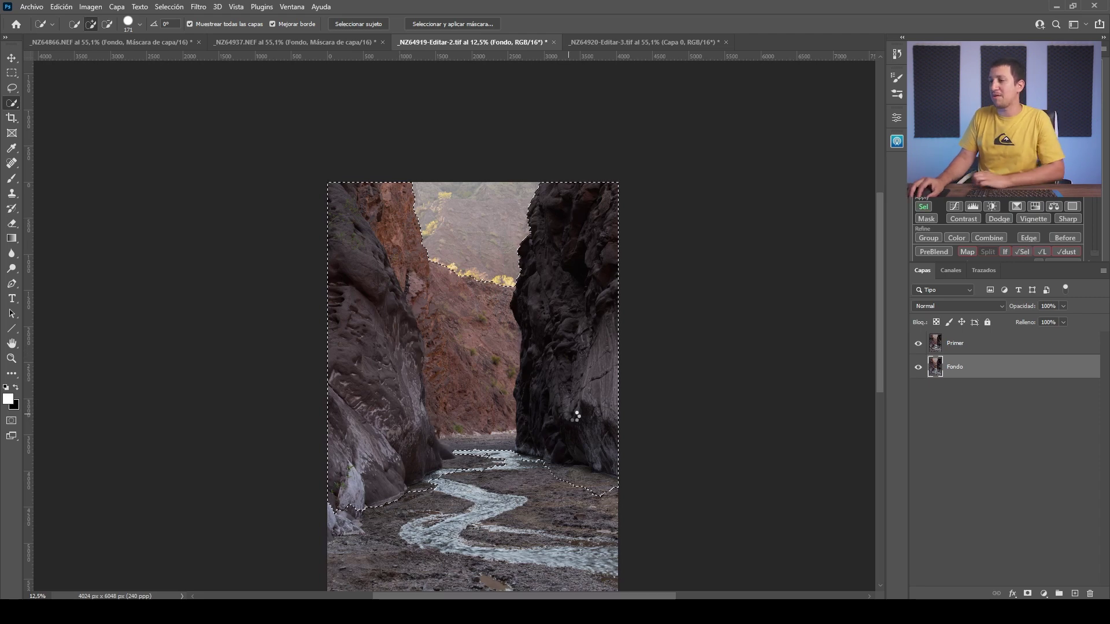
pyautogui.moveTo(575, 486)
pyautogui.mouseDown()
pyautogui.moveTo(574, 574)
pyautogui.moveTo(596, 571)
pyautogui.mouseUp()
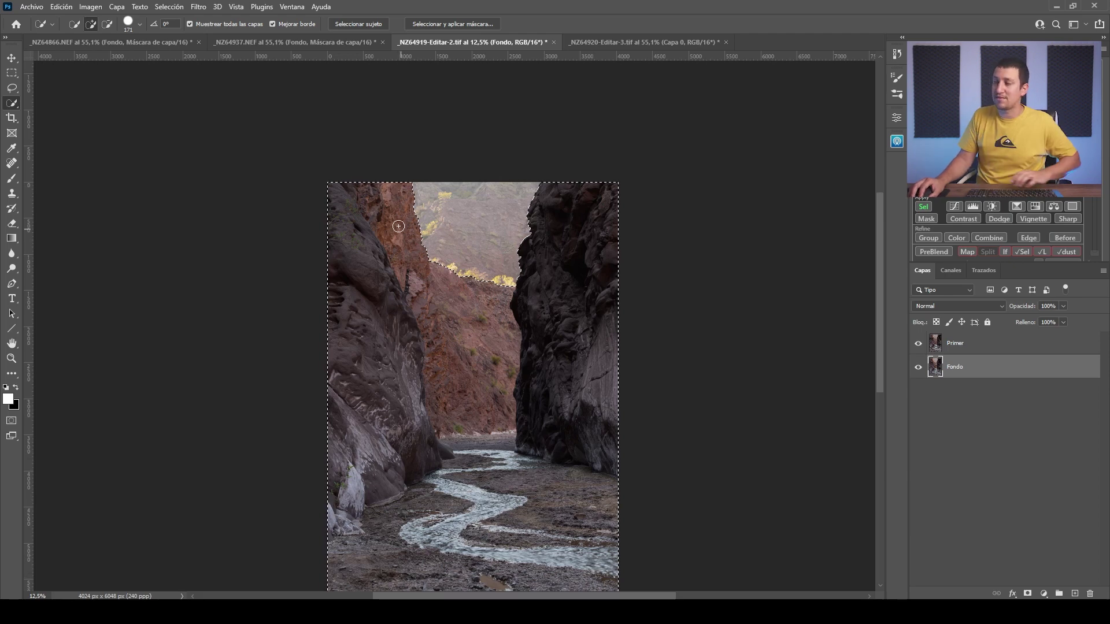
# Step: Subtract the central red cliff from the selection, trim its edges, and make Primer active
pyautogui.press('alt')
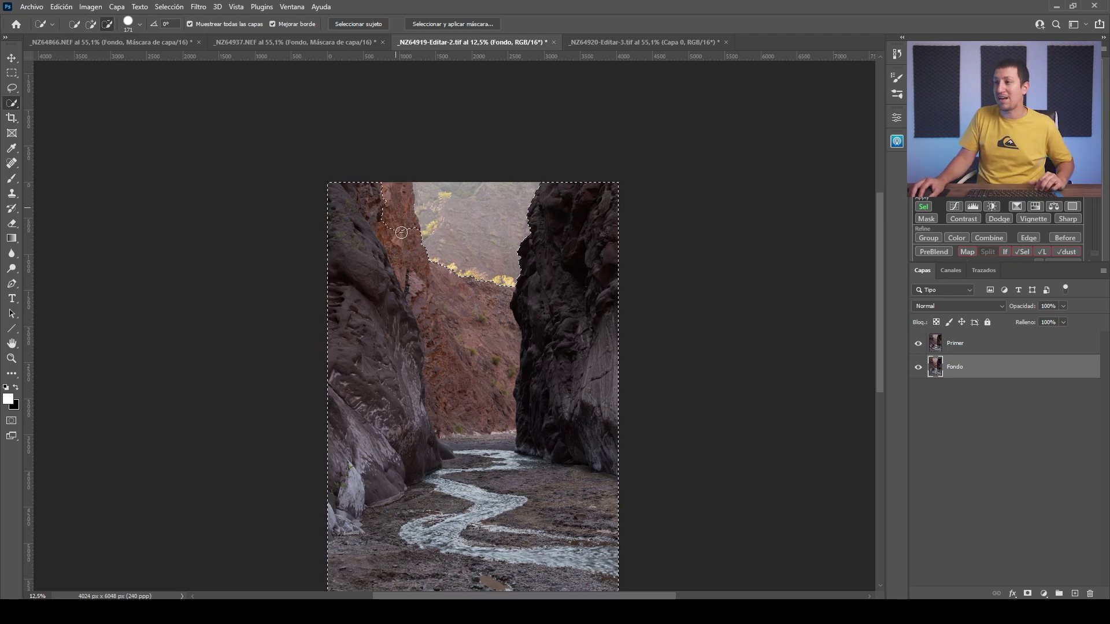
pyautogui.moveTo(442, 328); pyautogui.dragTo(464, 414)
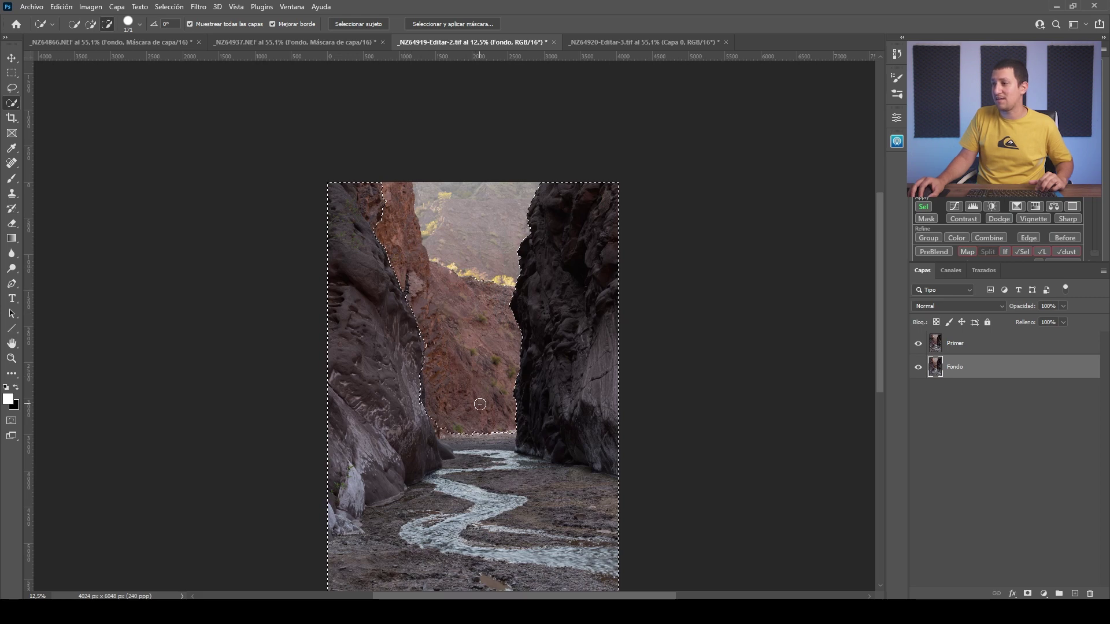
pyautogui.click(450, 429)
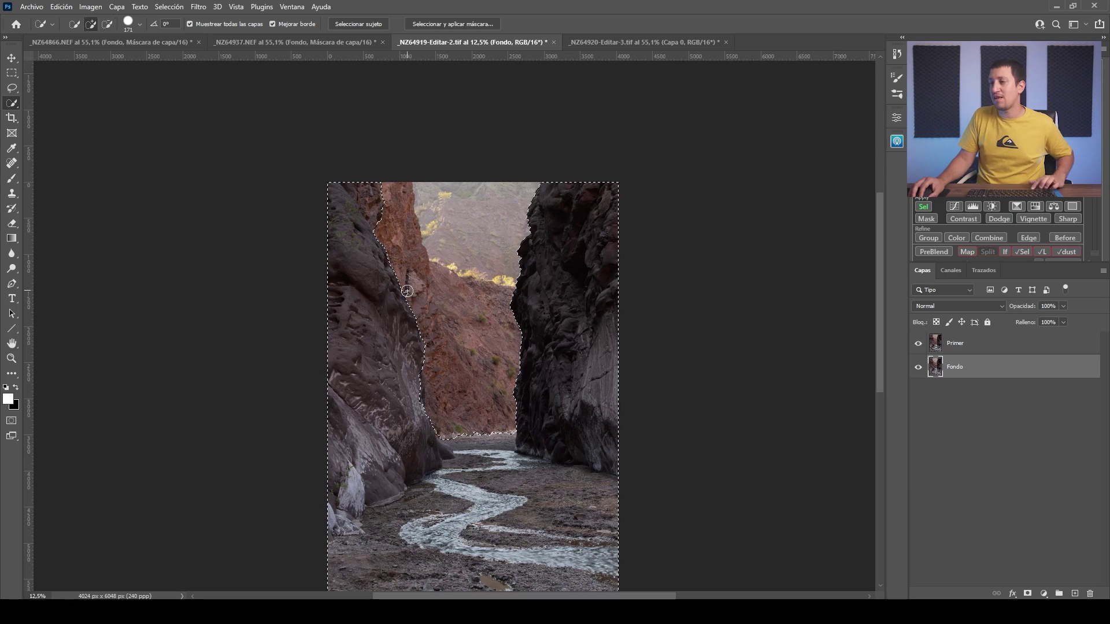
pyautogui.scroll(2, 415, 296)
pyautogui.scroll(2, 428, 300)
pyautogui.scroll(2, 454, 312)
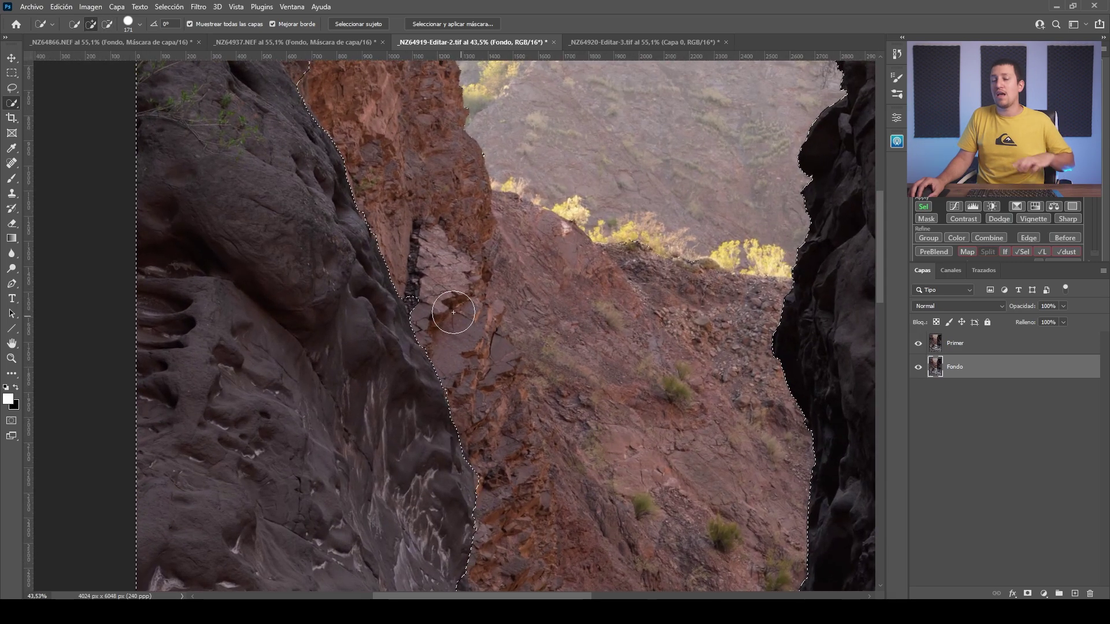
pyautogui.keyDown('alt'); pyautogui.click(427, 295); pyautogui.keyUp('alt')
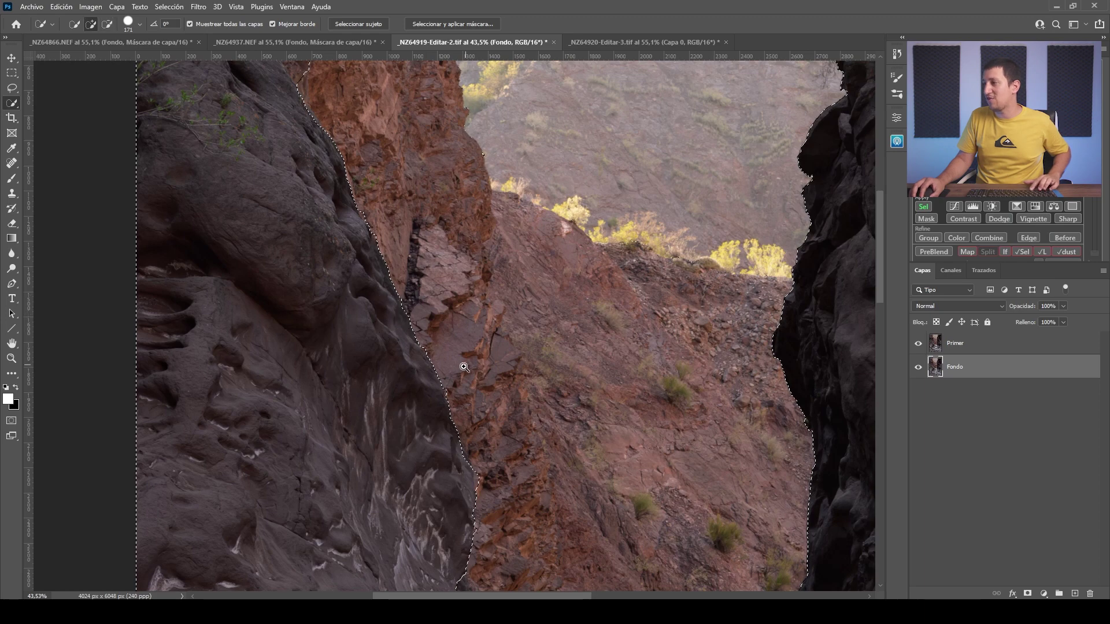
pyautogui.scroll(-4, 465, 366)
pyautogui.scroll(-1, 395, 387)
pyautogui.moveTo(439, 403); pyautogui.dragTo(435, 373)
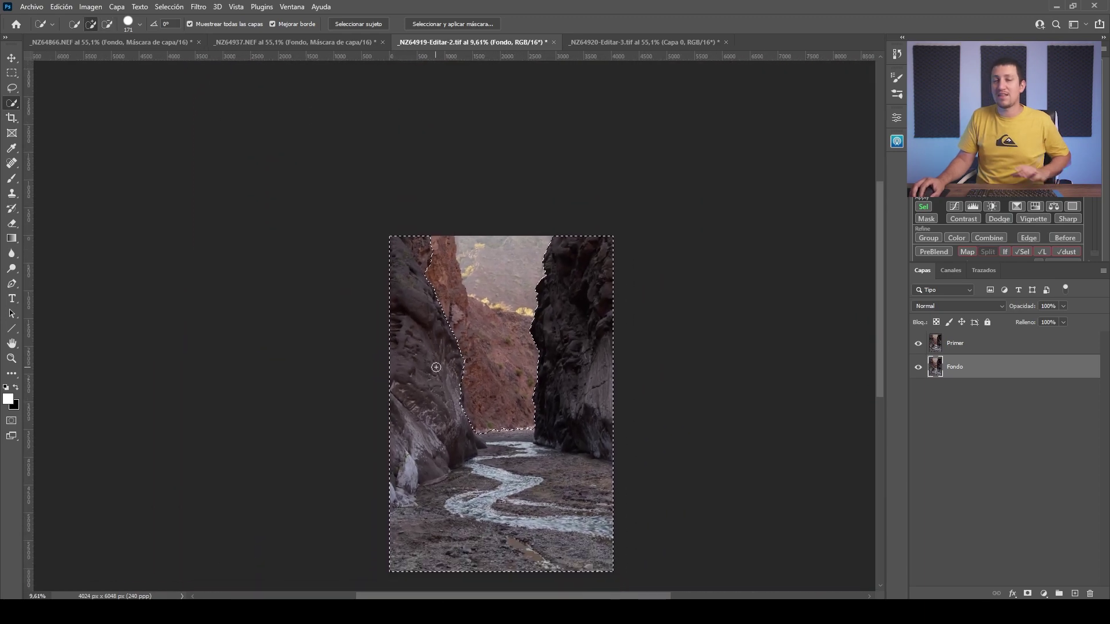
pyautogui.click(986, 348)
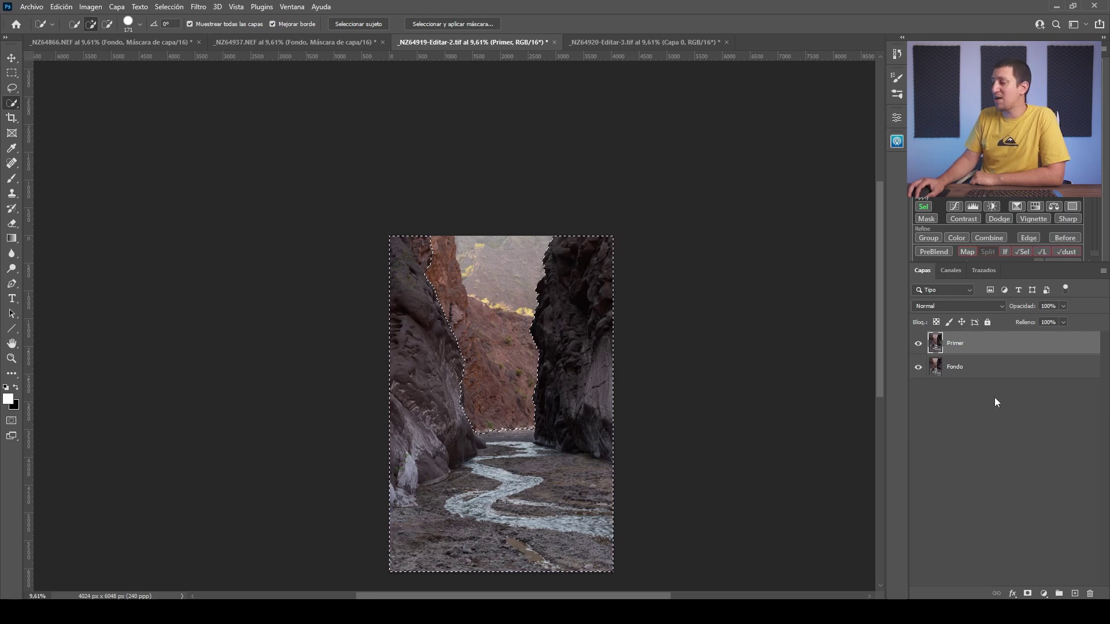
# Step: Add a layer mask to Primer from the selection and paint black over its stray light line
pyautogui.click(1028, 594)
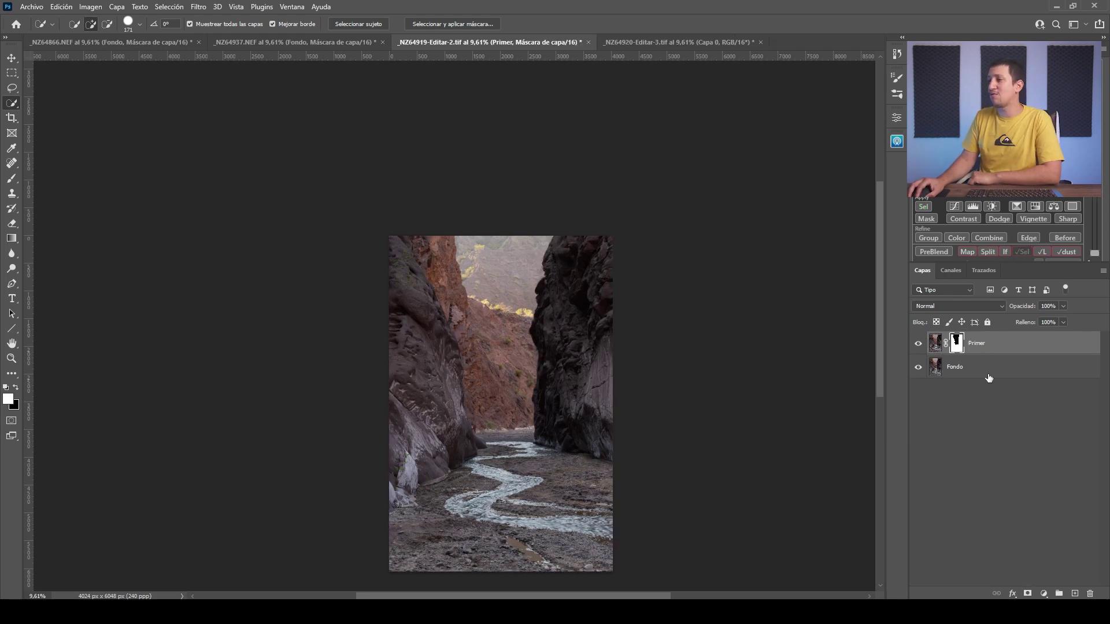
pyautogui.keyDown('alt'); pyautogui.click(957, 344); pyautogui.keyUp('alt')
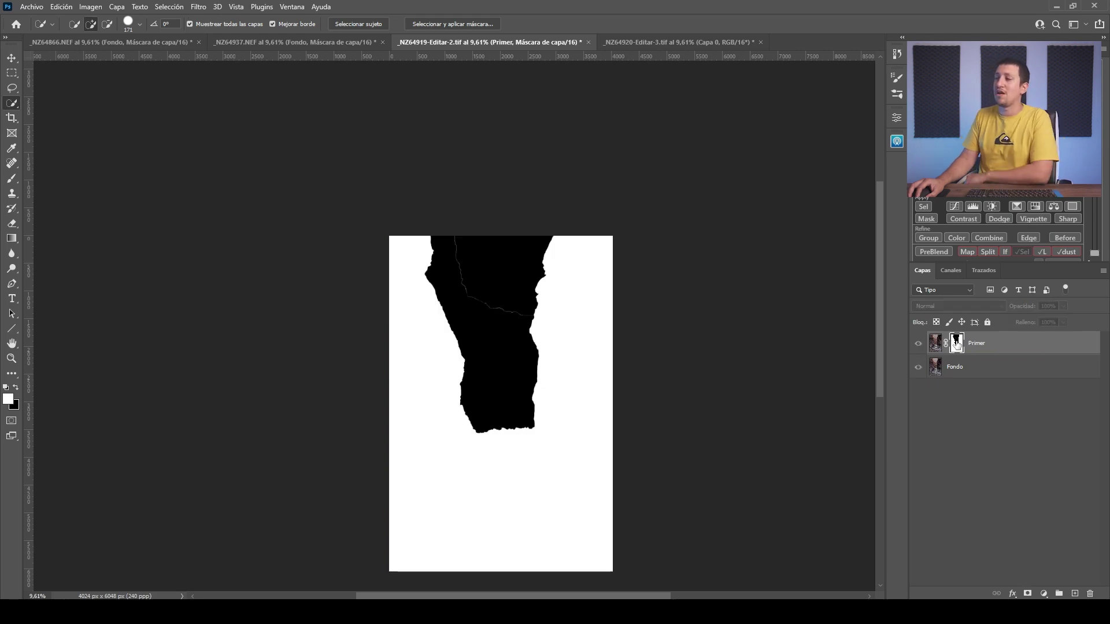
pyautogui.press('b')
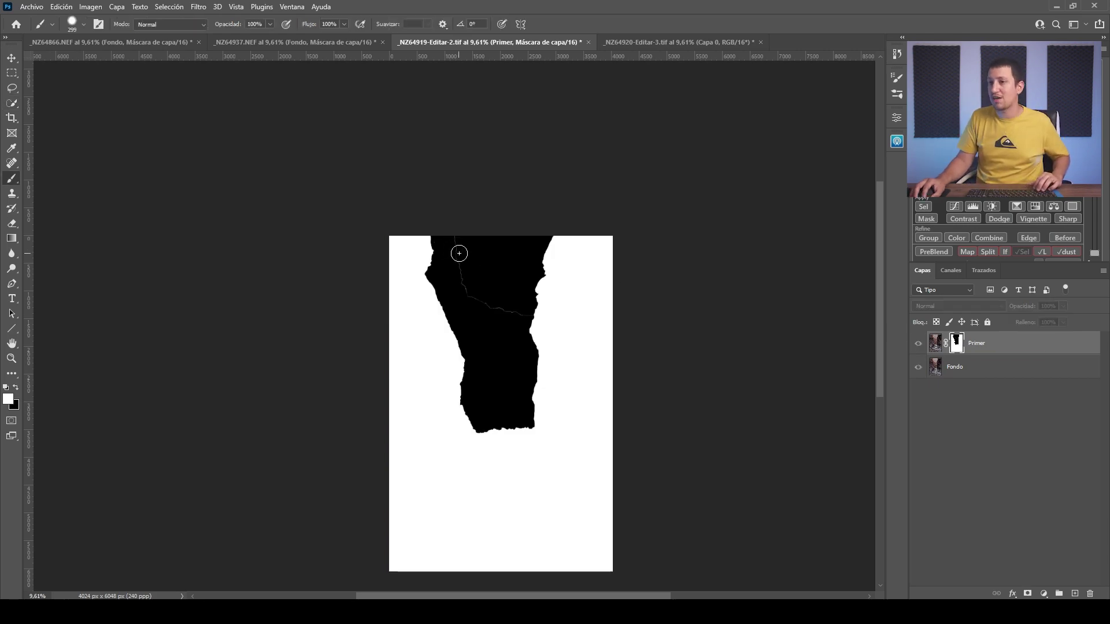
pyautogui.moveTo(463, 289)
pyautogui.mouseDown()
pyautogui.moveTo(486, 312)
pyautogui.moveTo(516, 318)
pyautogui.mouseUp()
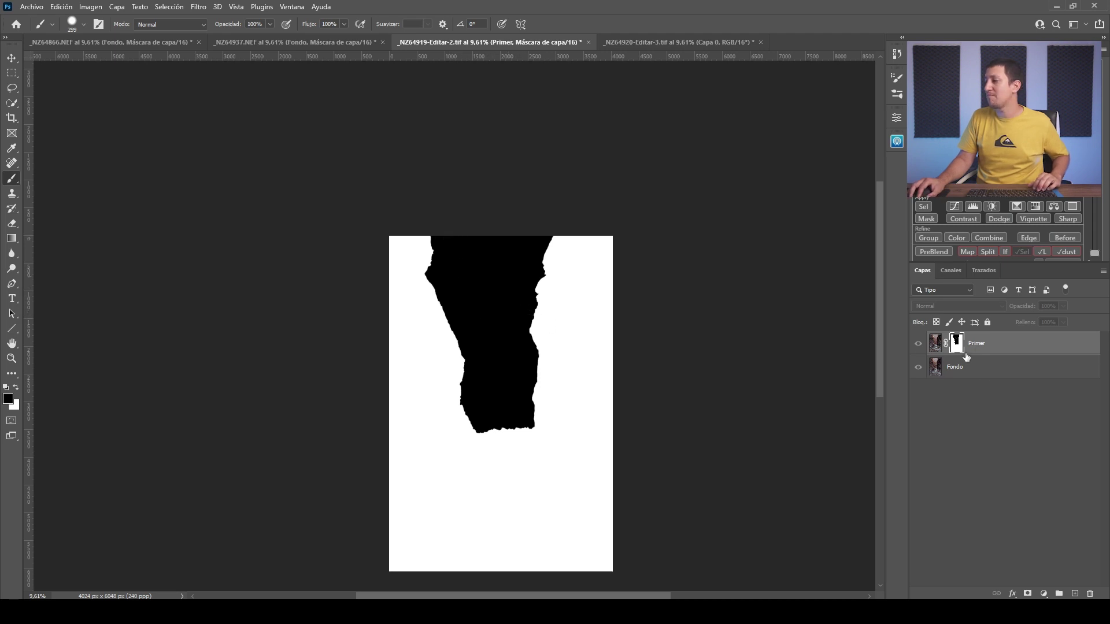
pyautogui.click(935, 344)
pyautogui.click(917, 345)
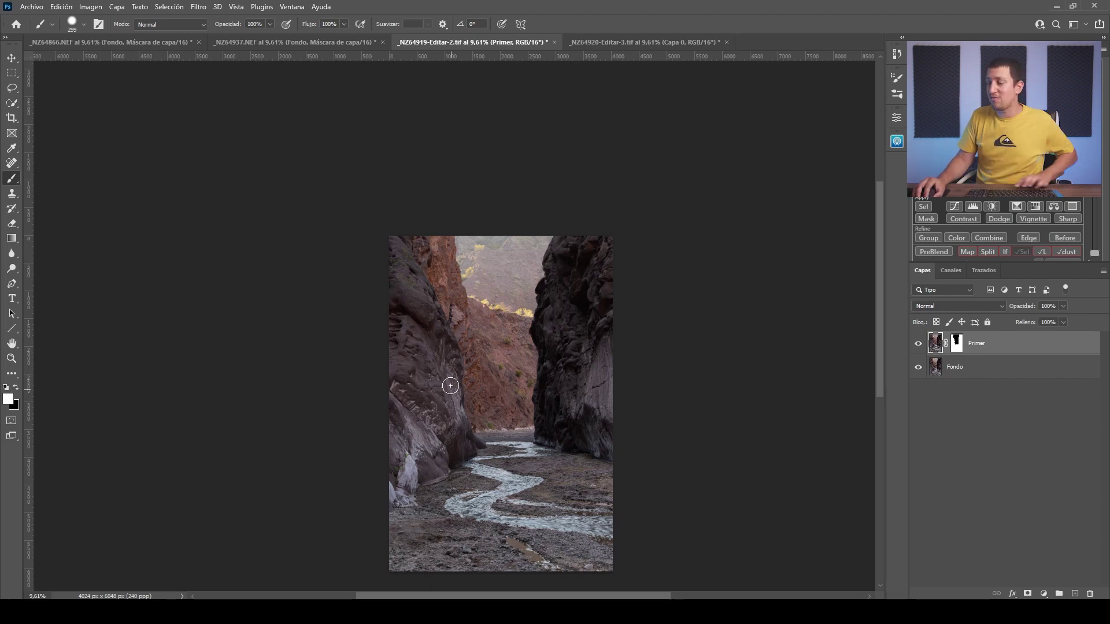
pyautogui.moveTo(425, 371); pyautogui.dragTo(484, 391)
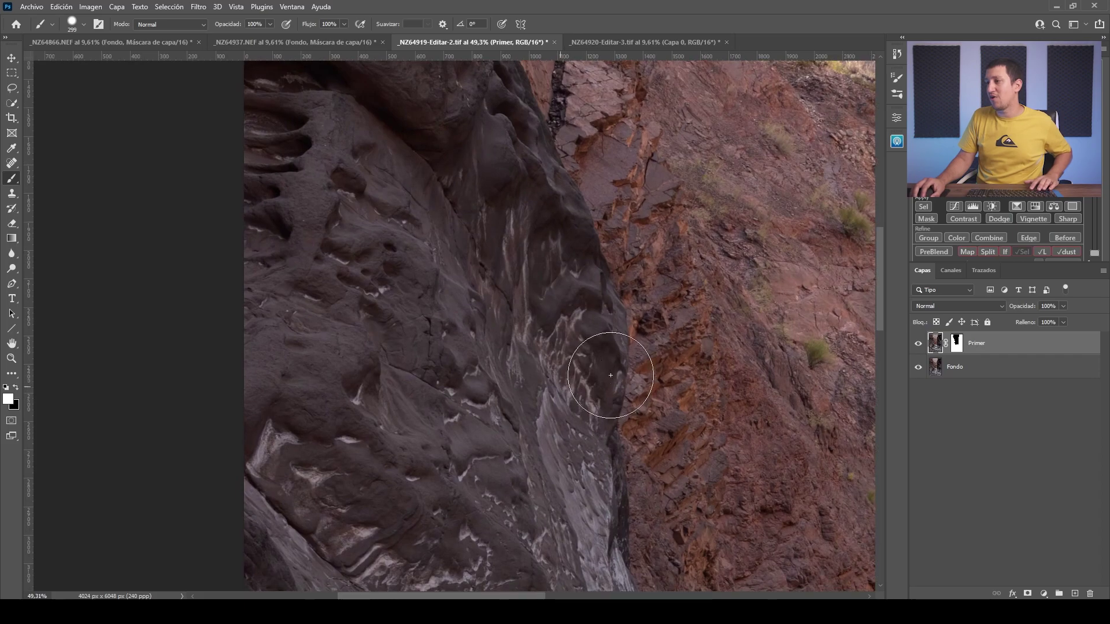
pyautogui.moveTo(725, 271)
pyautogui.mouseDown()
pyautogui.moveTo(557, 286)
pyautogui.moveTo(565, 154)
pyautogui.mouseUp()
pyautogui.moveTo(620, 317); pyautogui.dragTo(587, 69)
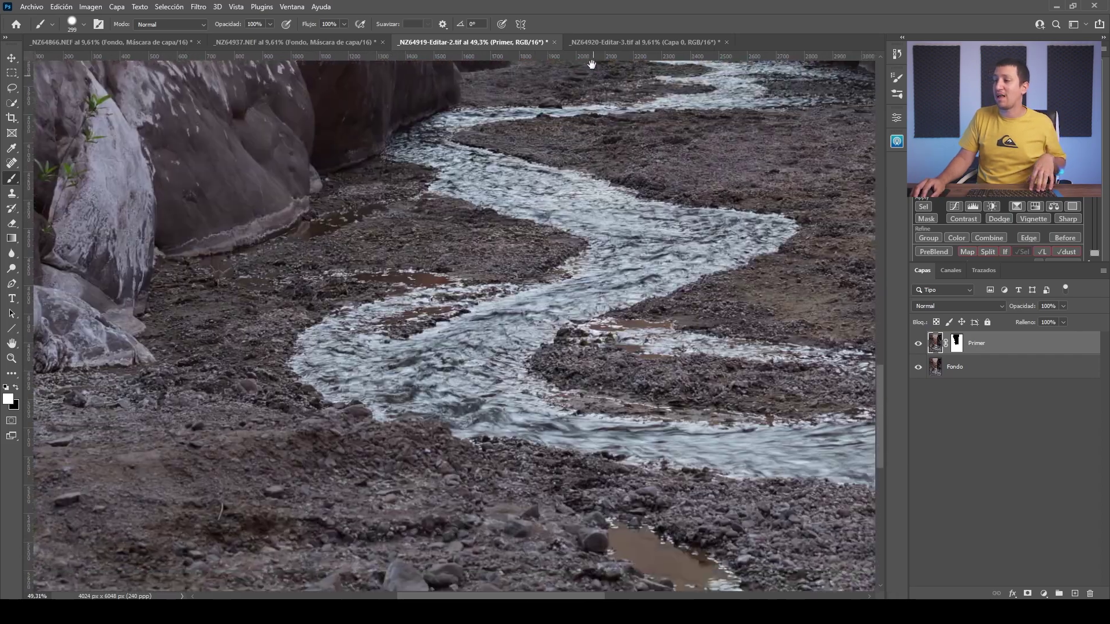
pyautogui.scroll(-5, 636, 145)
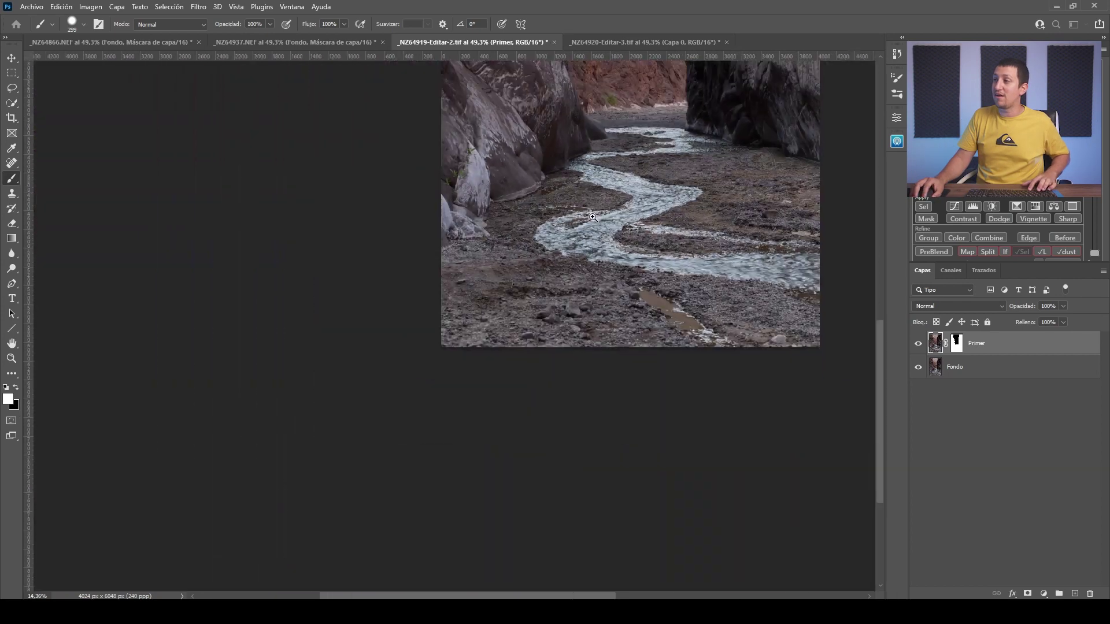
pyautogui.moveTo(594, 209); pyautogui.dragTo(532, 359)
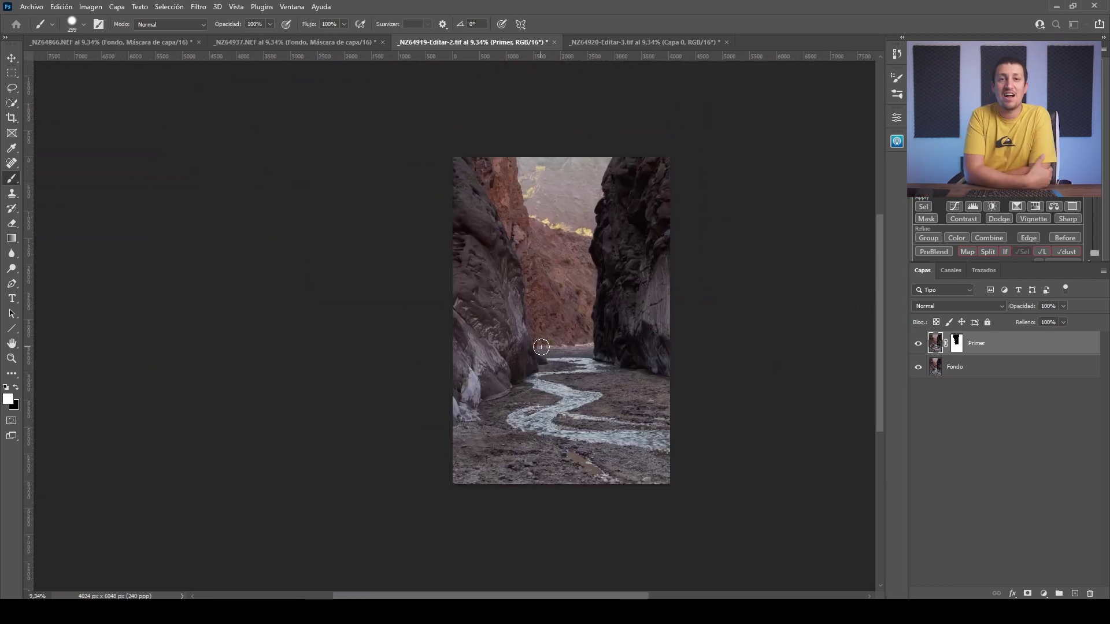